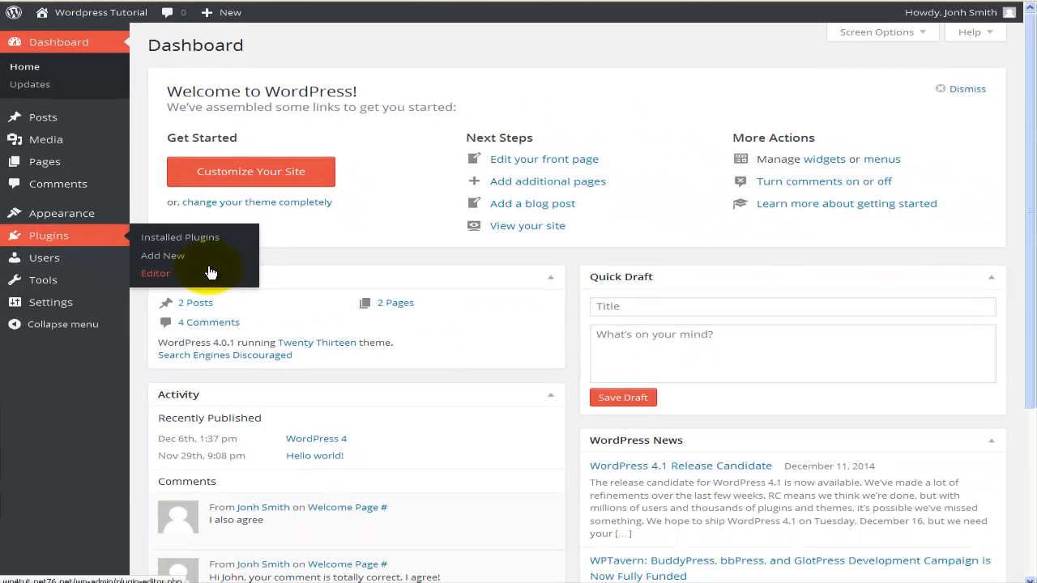
Open the list of installed plugins from the dashboard.
click(67, 240)
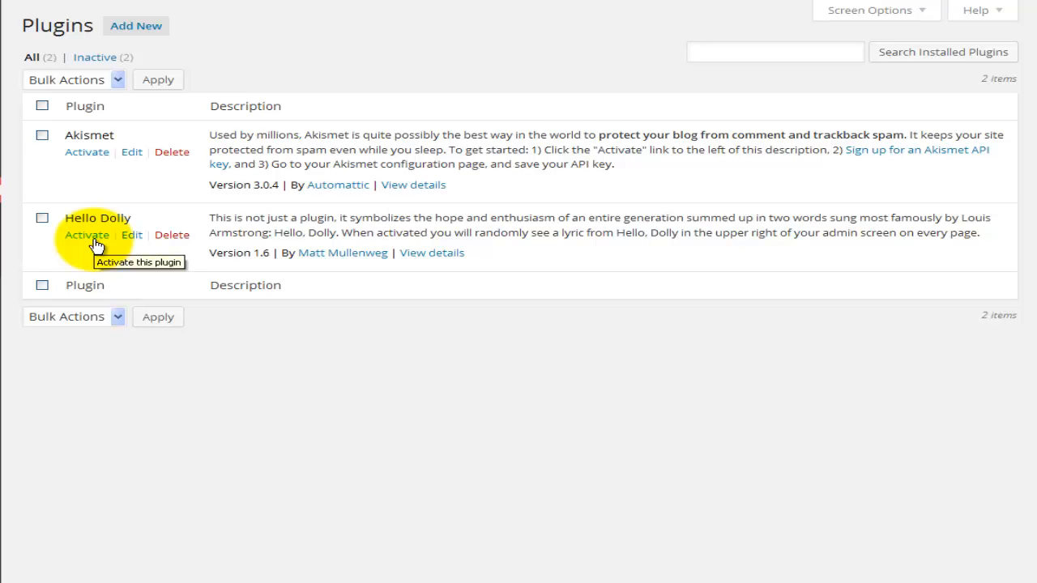
click(42, 105)
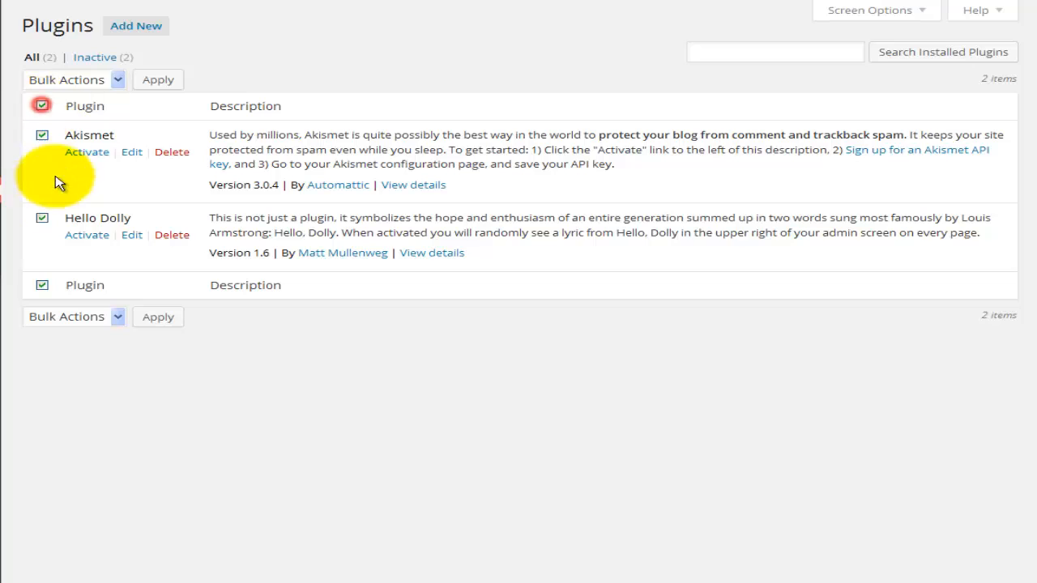
click(84, 81)
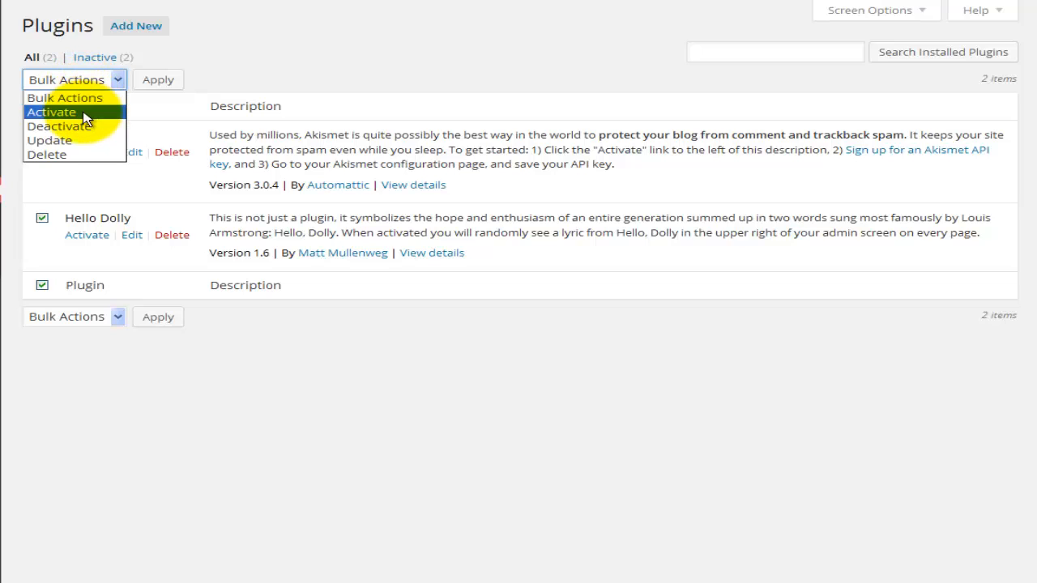
click(84, 116)
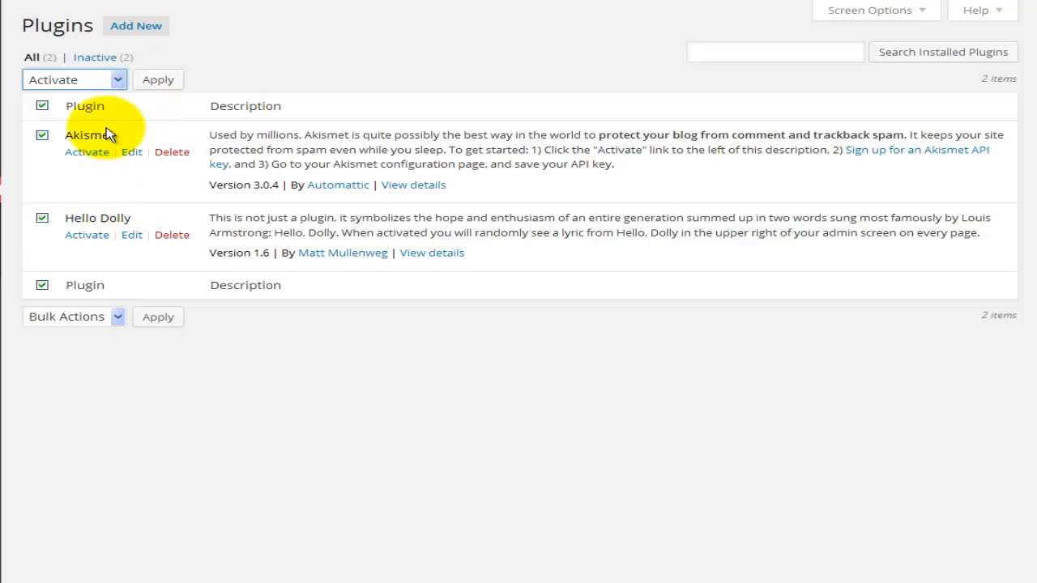
click(42, 106)
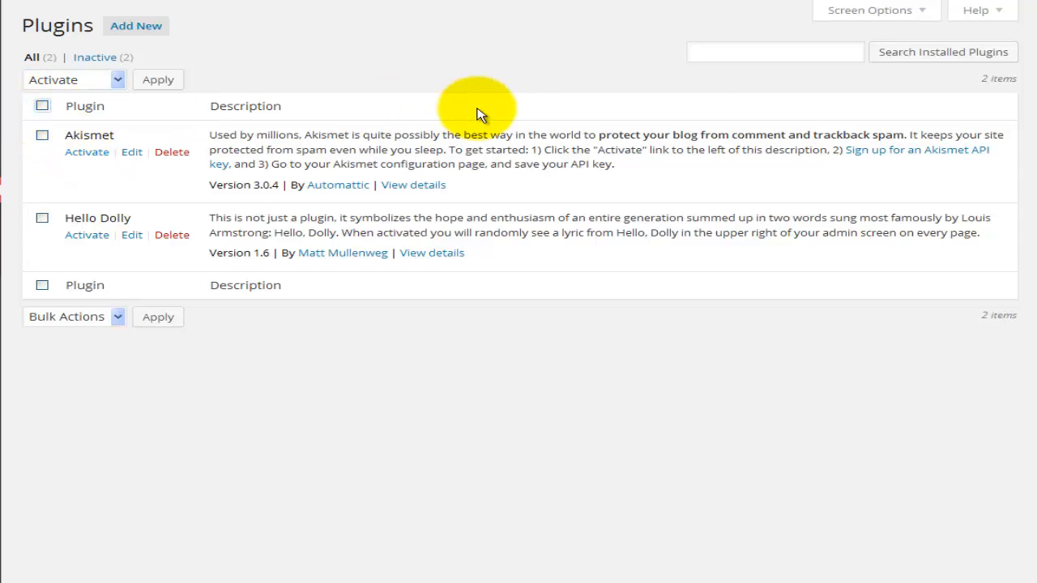
click(704, 51)
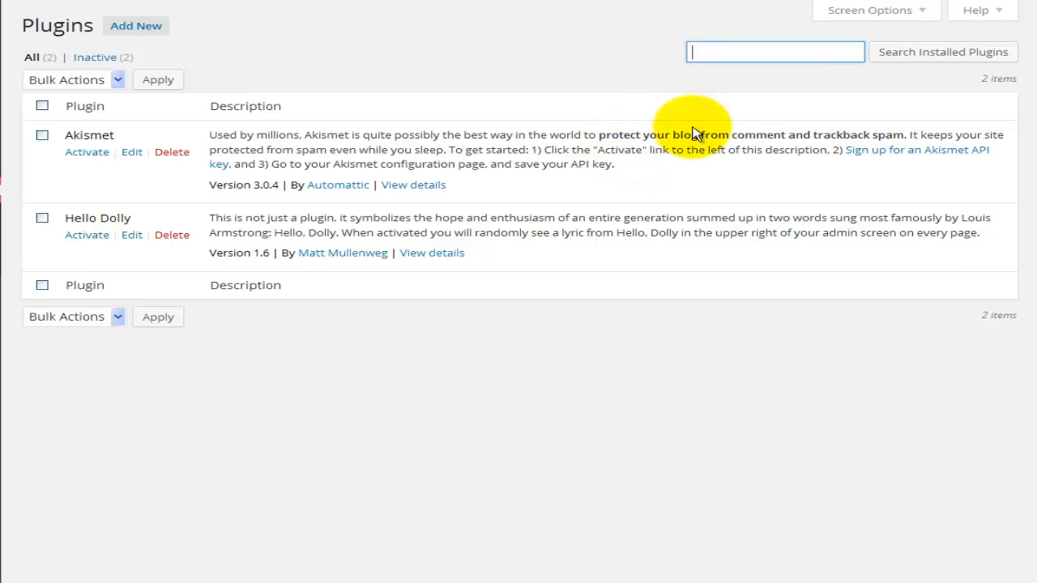
Turn the Description column of the plugins list off and on again in the screen options, and apply the settings.
click(916, 12)
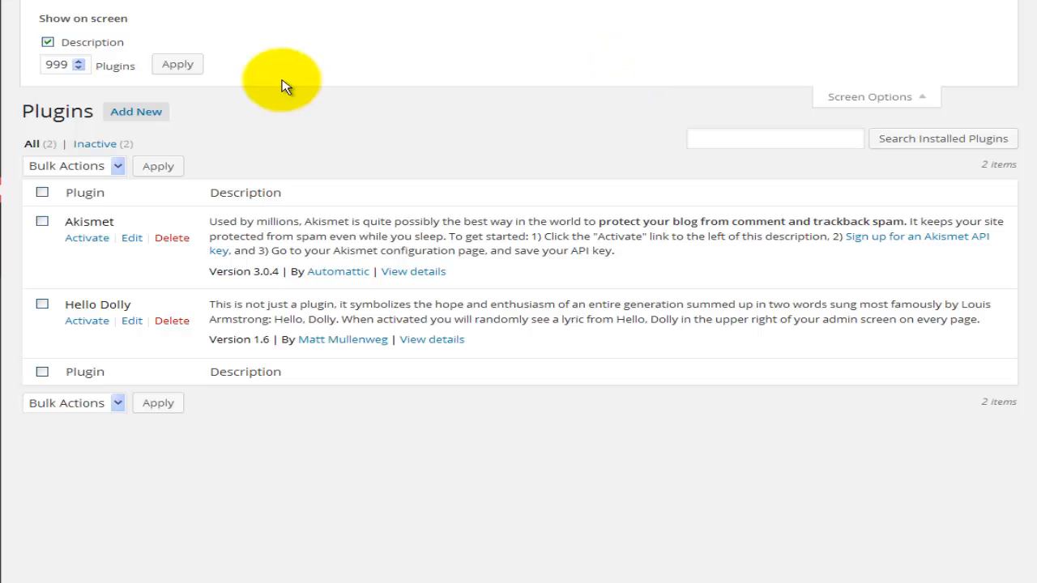
double_click(56, 65)
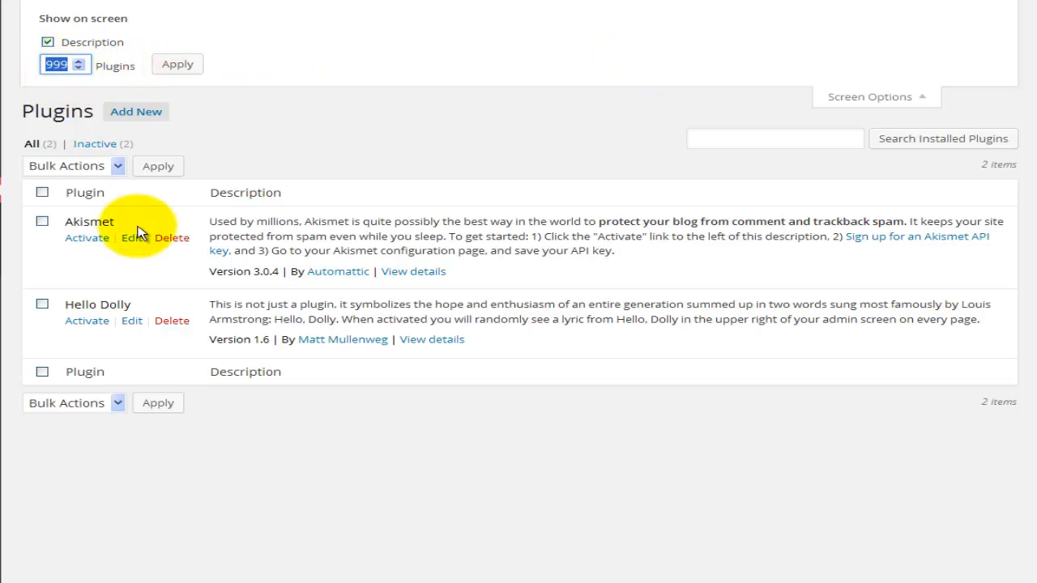
click(48, 45)
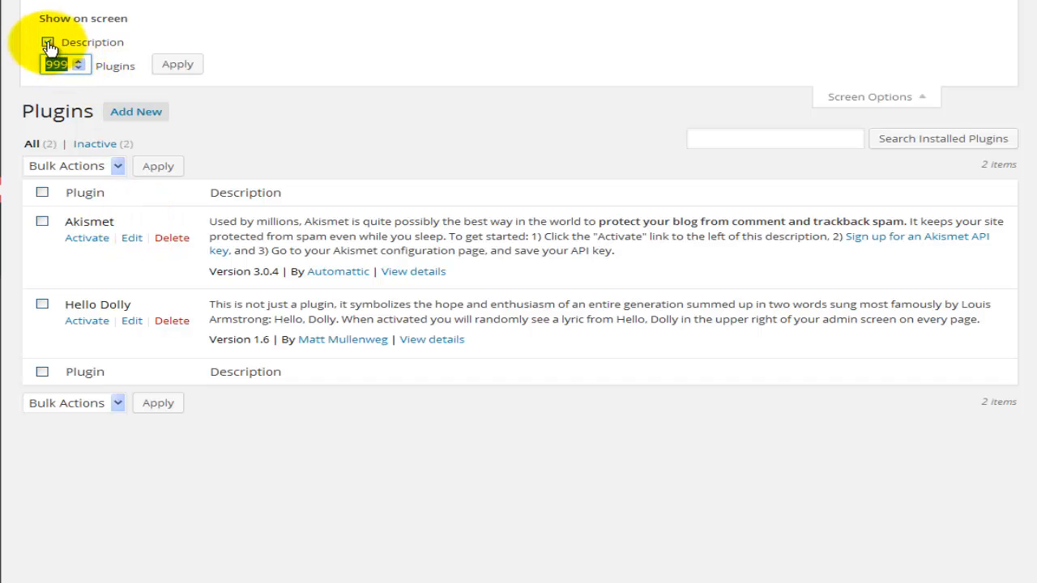
click(47, 44)
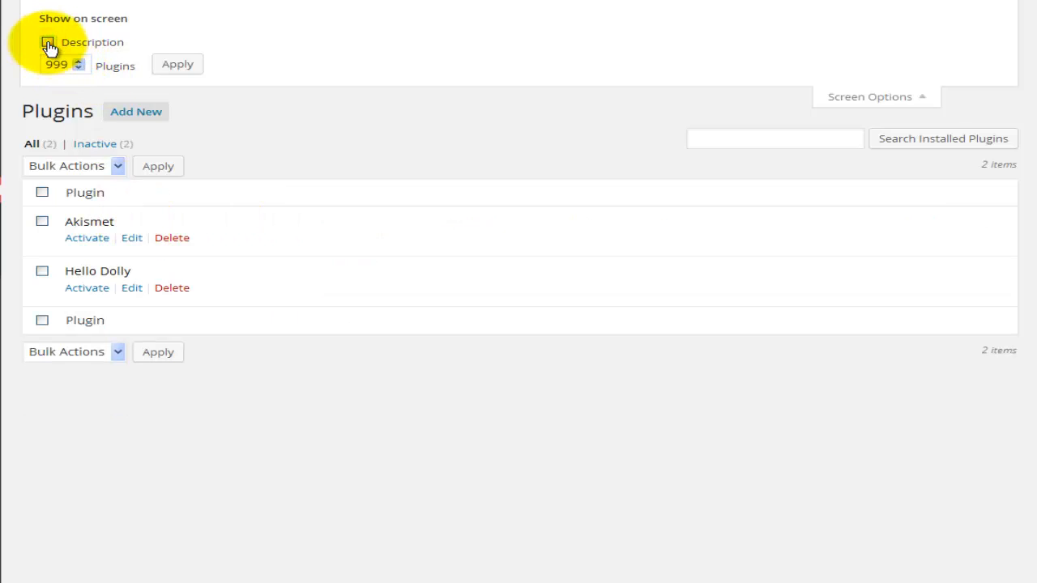
click(48, 44)
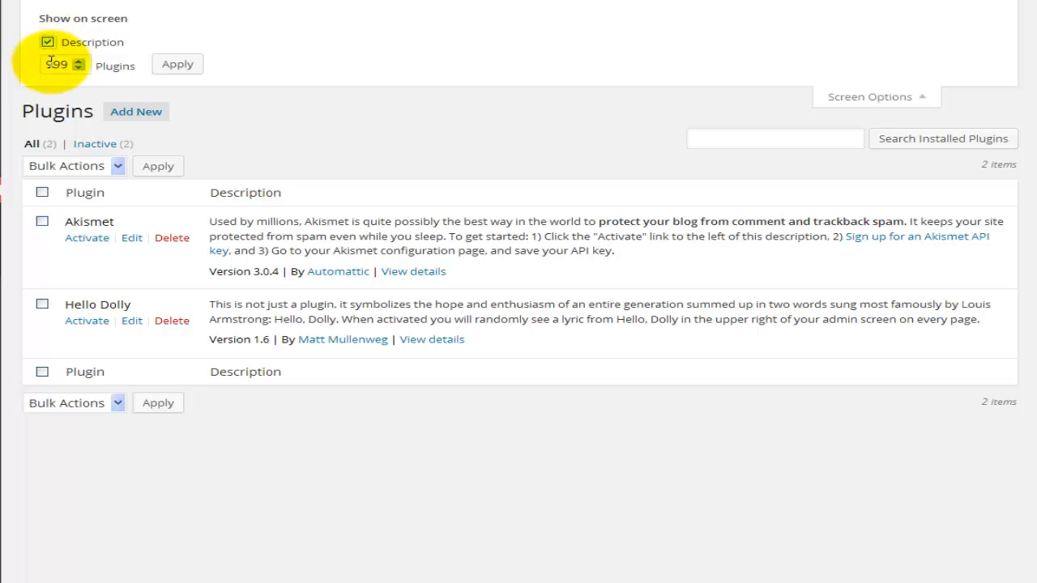
double_click(51, 62)
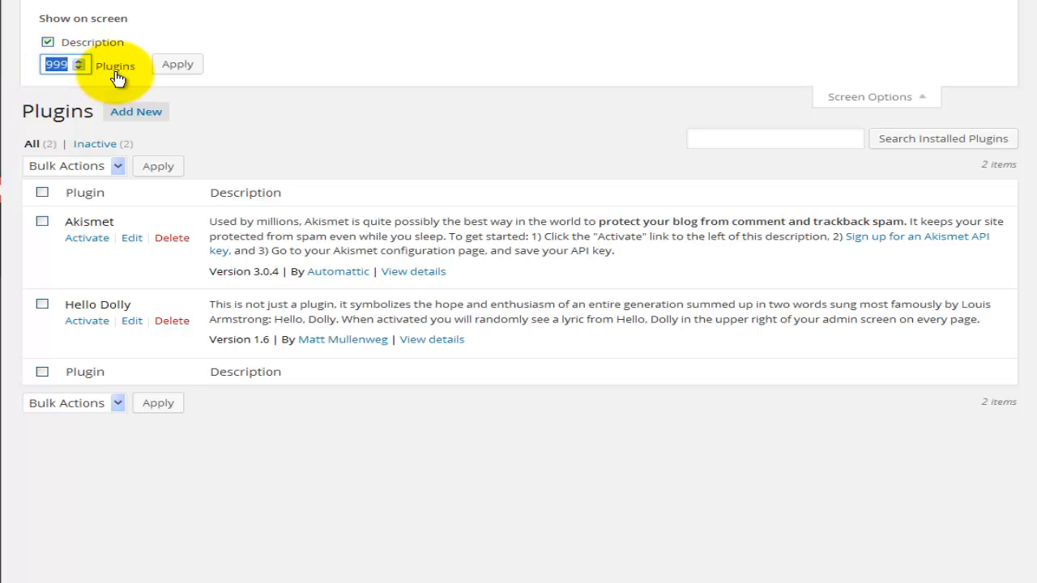
click(180, 70)
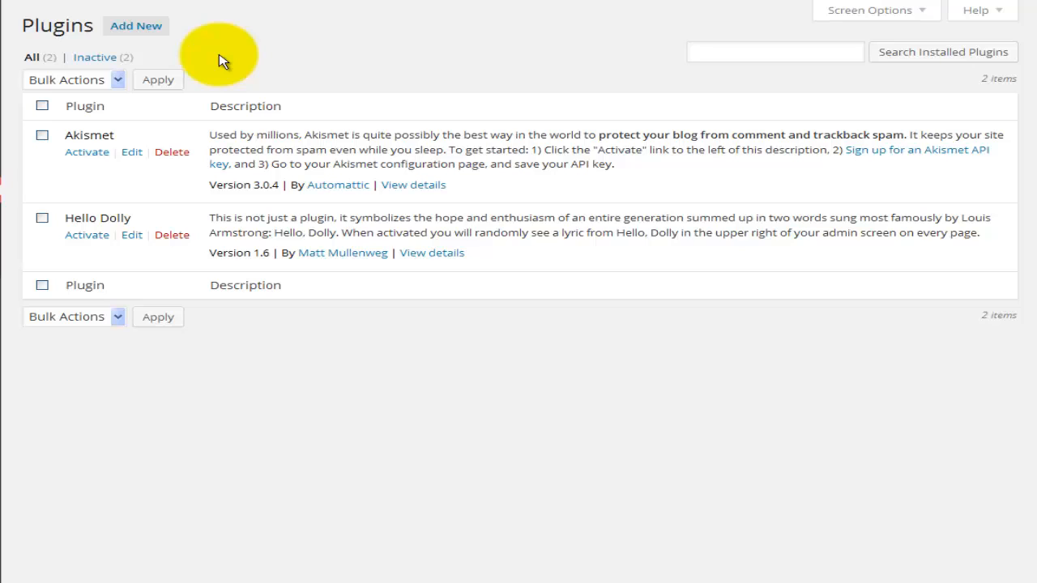
Open the page for adding new plugins and look through the featured ones.
click(150, 37)
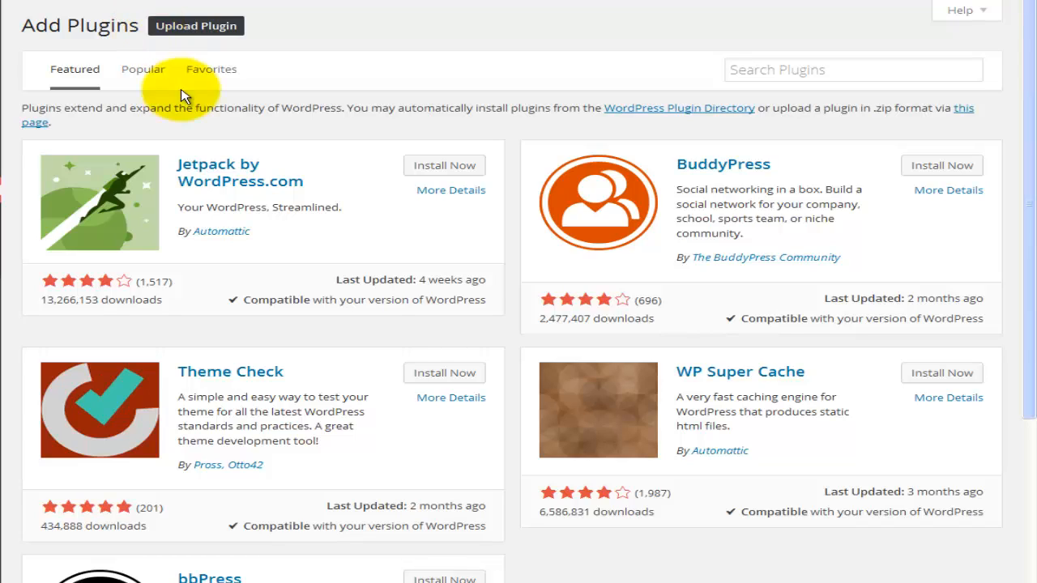
scroll(359, 324, down, 1)
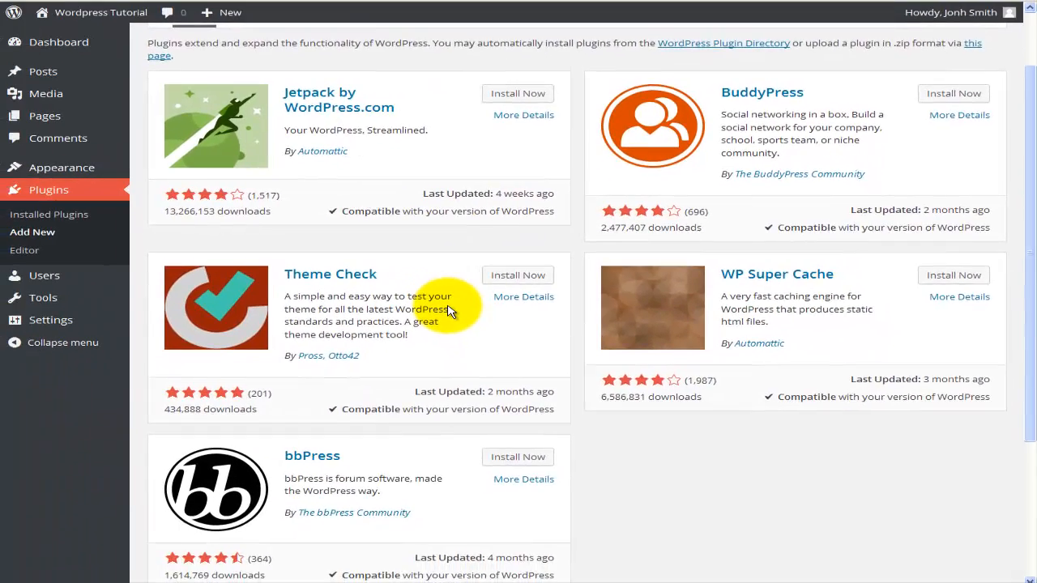
scroll(448, 310, down, 1)
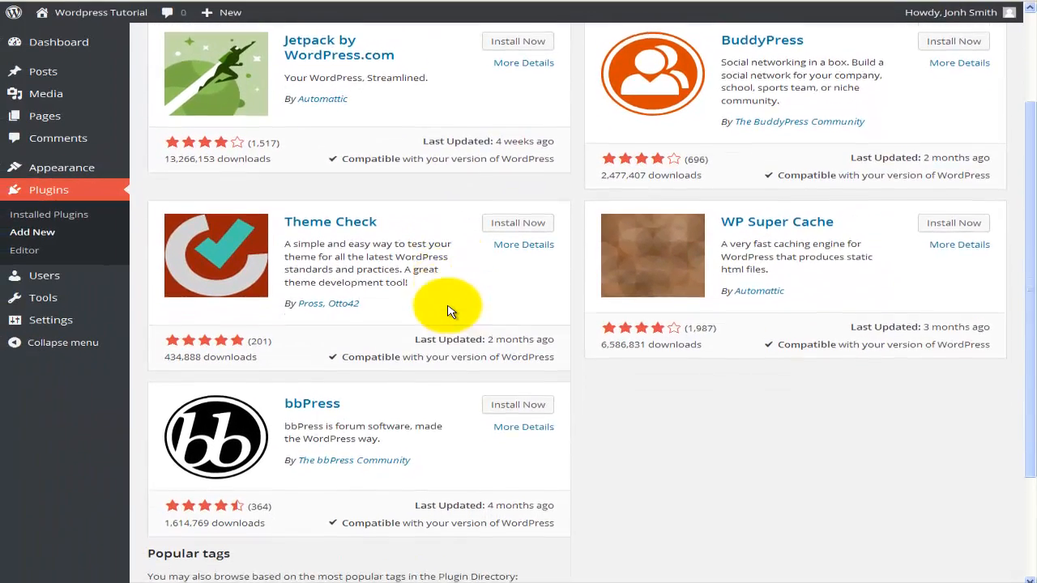
scroll(448, 311, up, 2)
scroll(448, 310, up, 1)
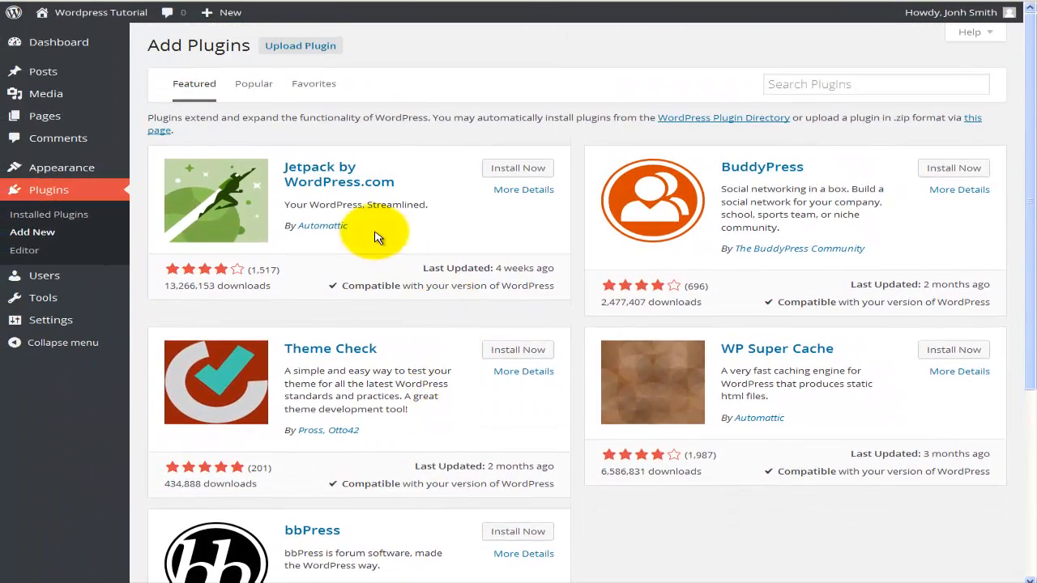
Show the popular plugins and examine their ratings, download counts, update dates and compatibility.
click(251, 95)
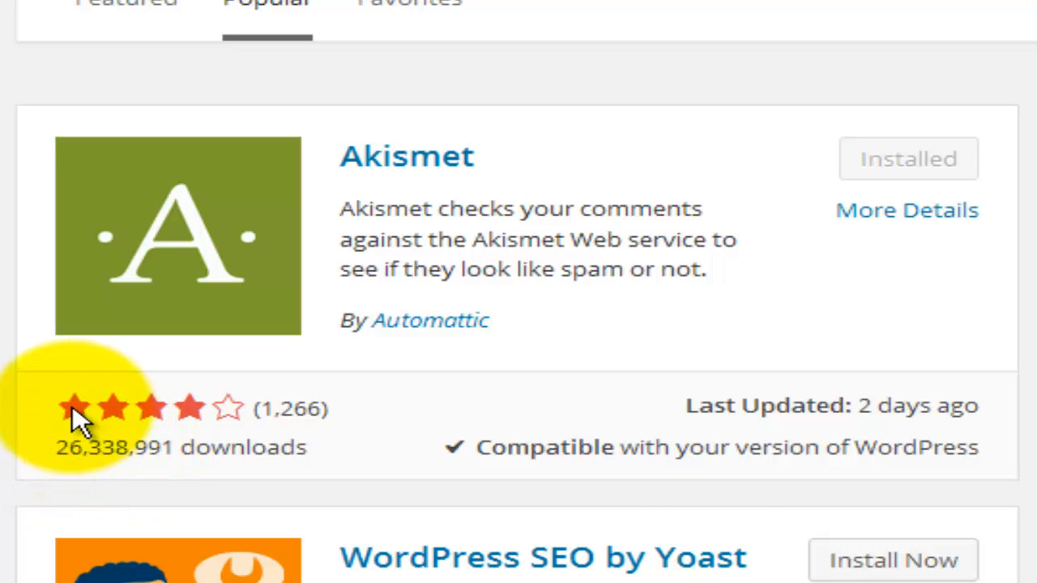
mouse_move(73, 409)
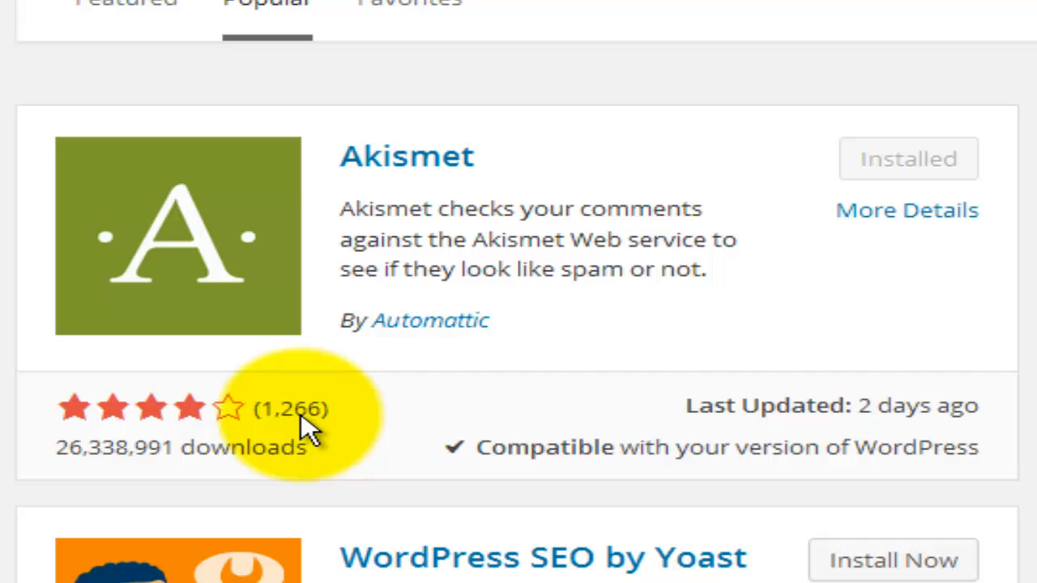
mouse_move(223, 409)
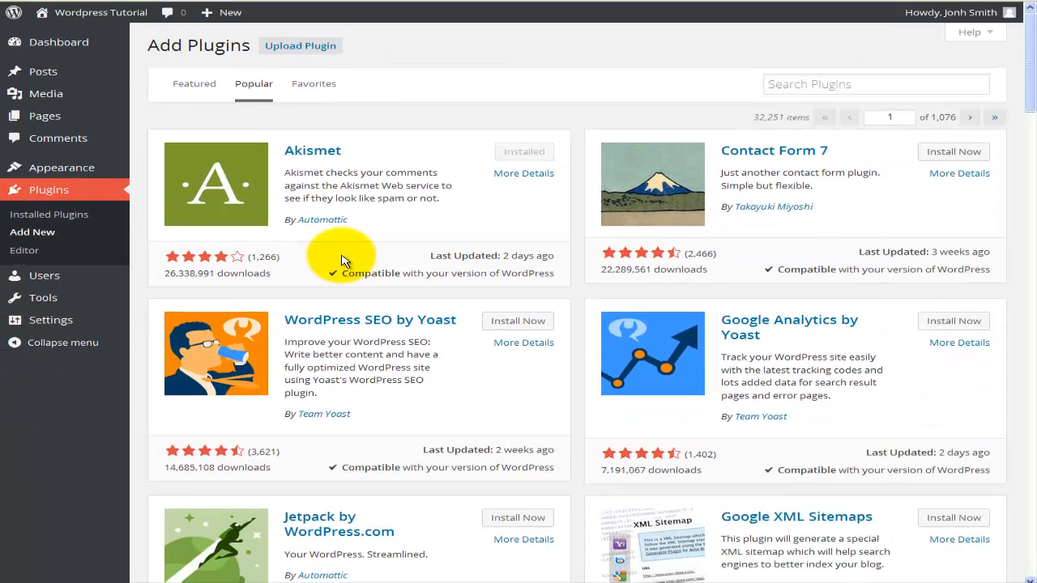
scroll(341, 261, down, 3)
scroll(341, 260, down, 5)
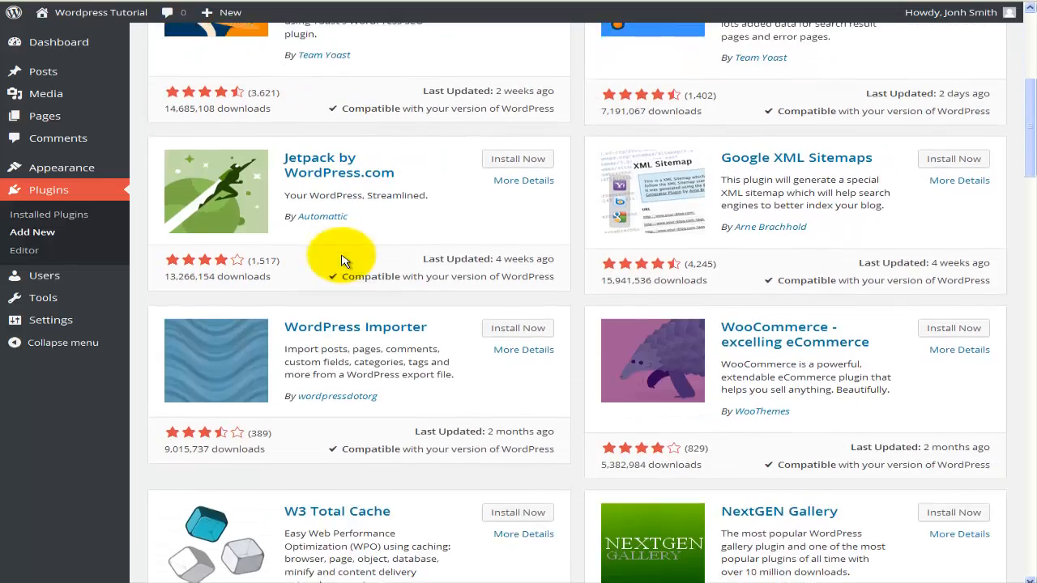
scroll(341, 261, down, 3)
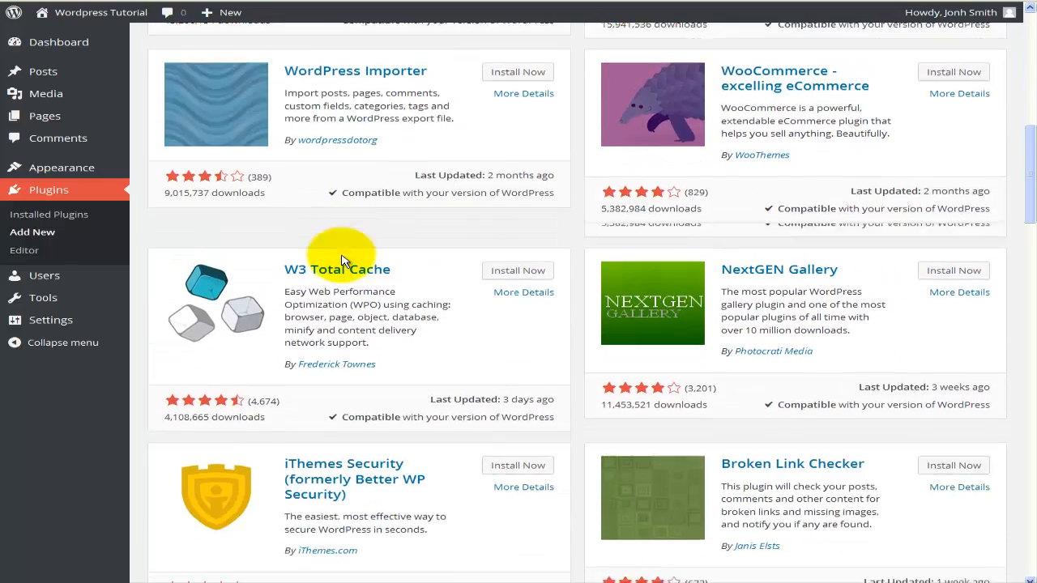
scroll(341, 259, down, 4)
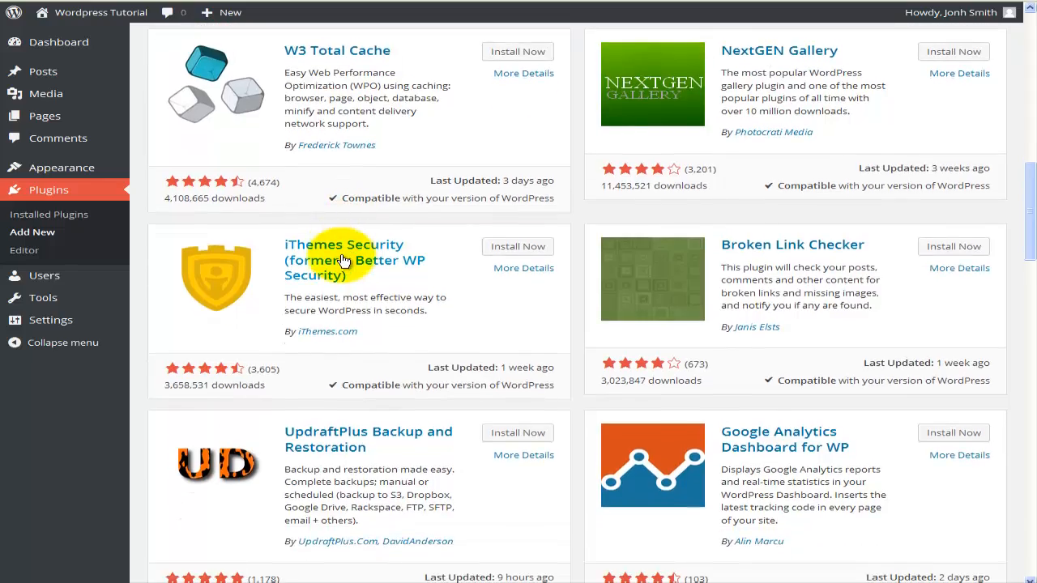
scroll(341, 259, down, 2)
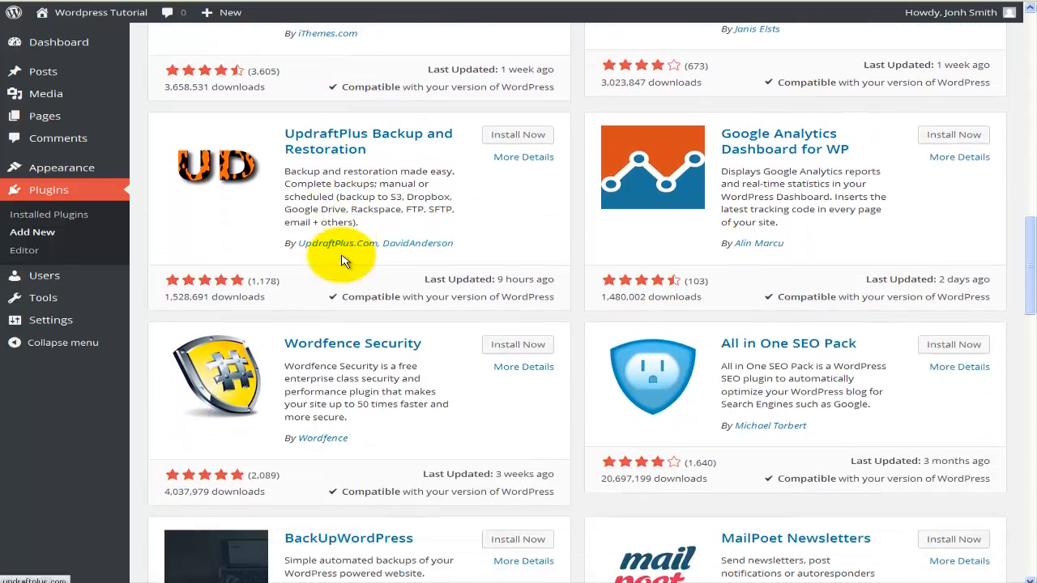
scroll(341, 261, down, 4)
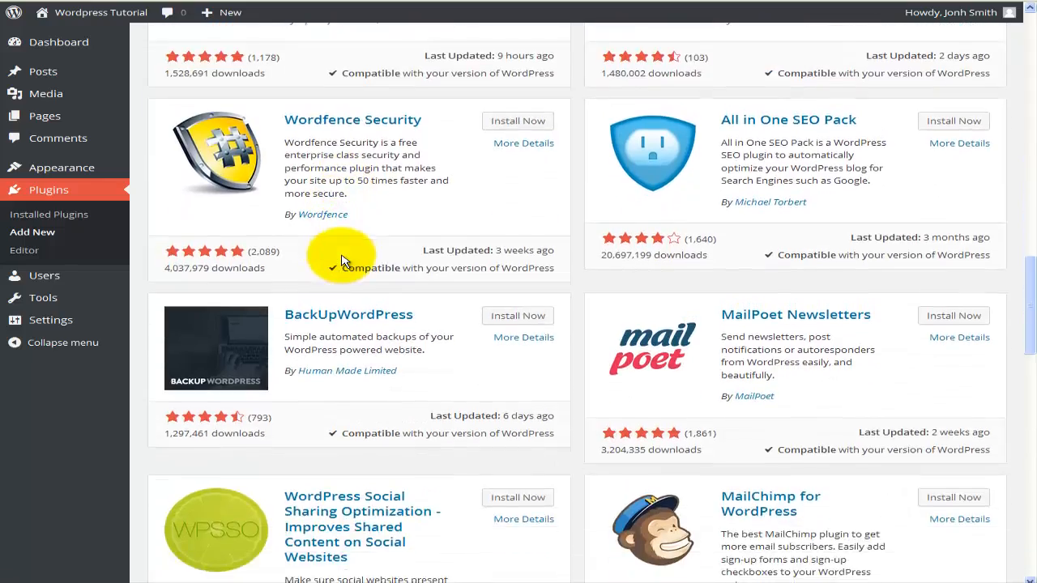
scroll(341, 261, down, 1)
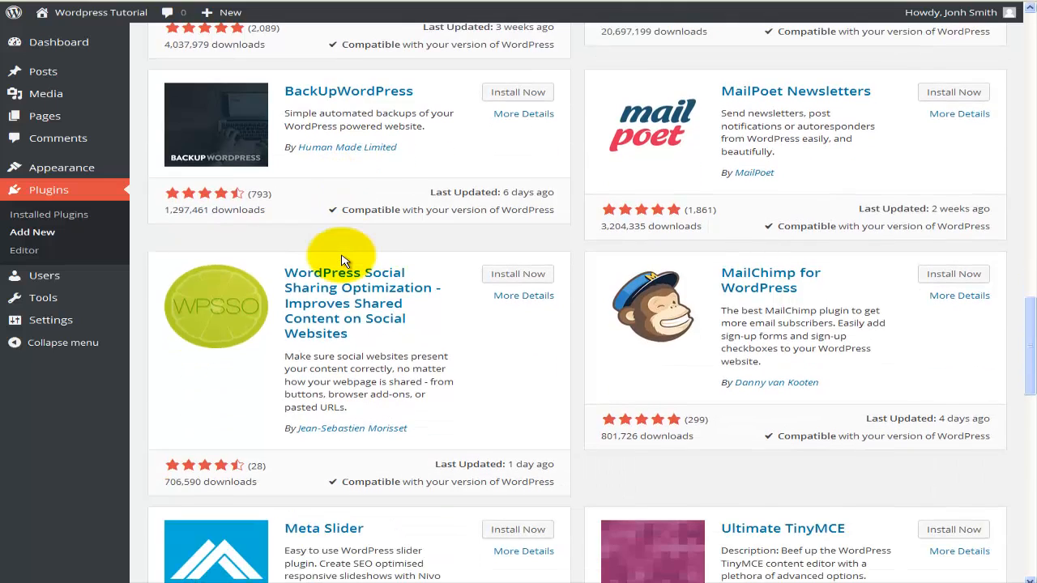
scroll(341, 261, up, 10)
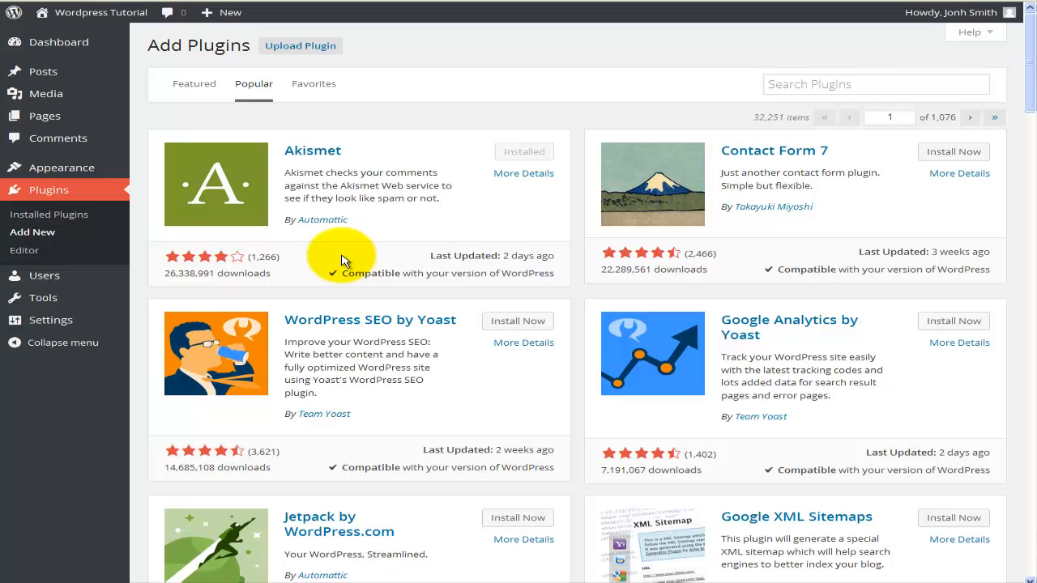
Search the plugin directory for "facebook".
click(815, 83)
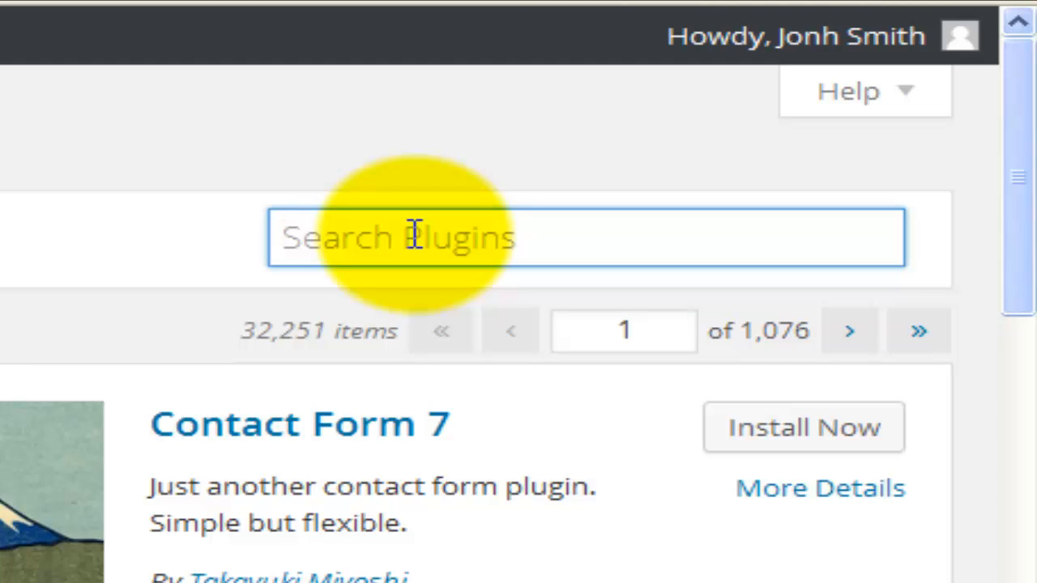
text(face)
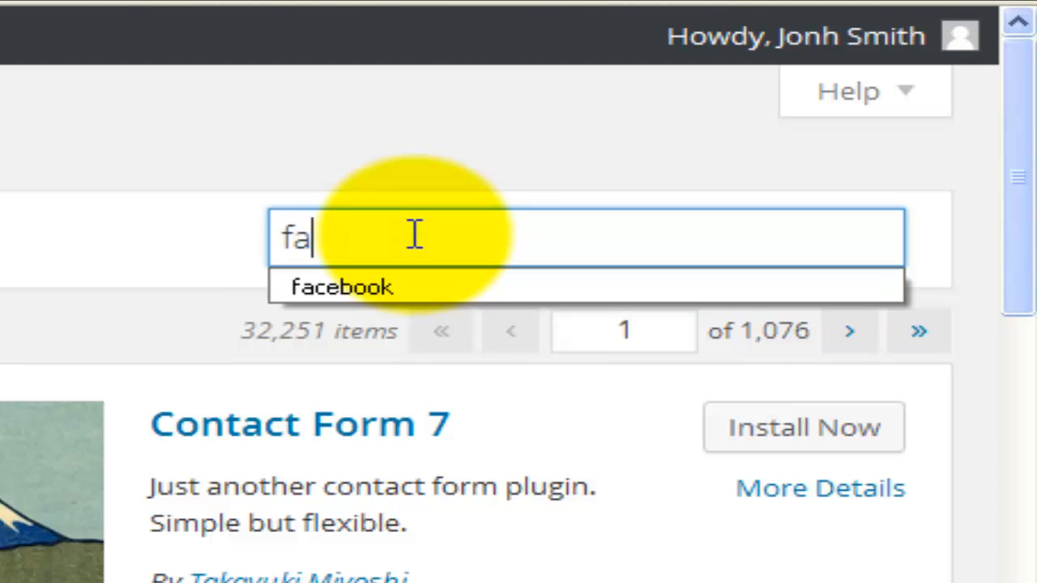
text(book)
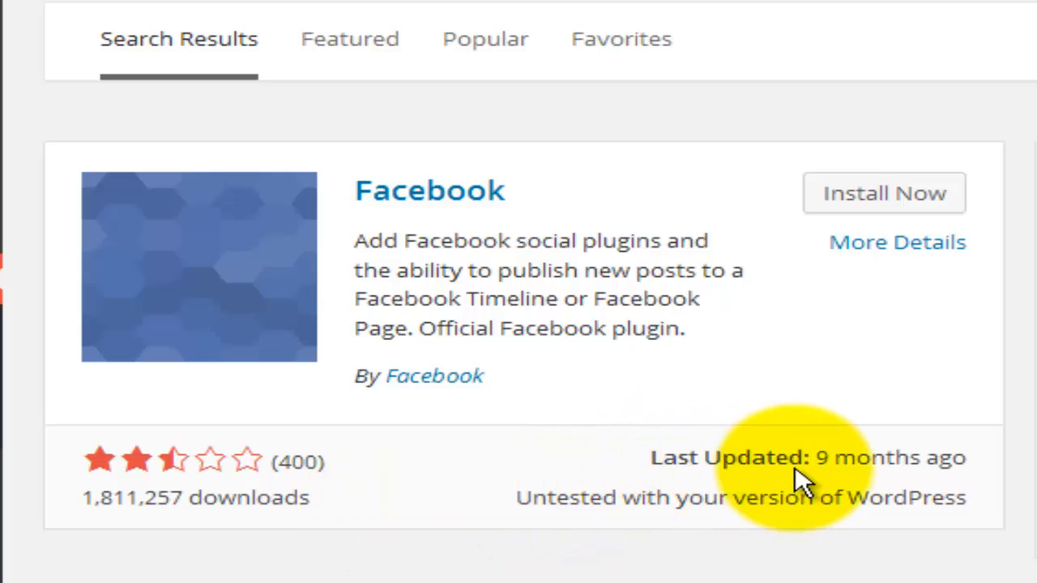
Check the update date of the Facebook plugin, and open its details to read the description and features.
mouse_move(818, 478)
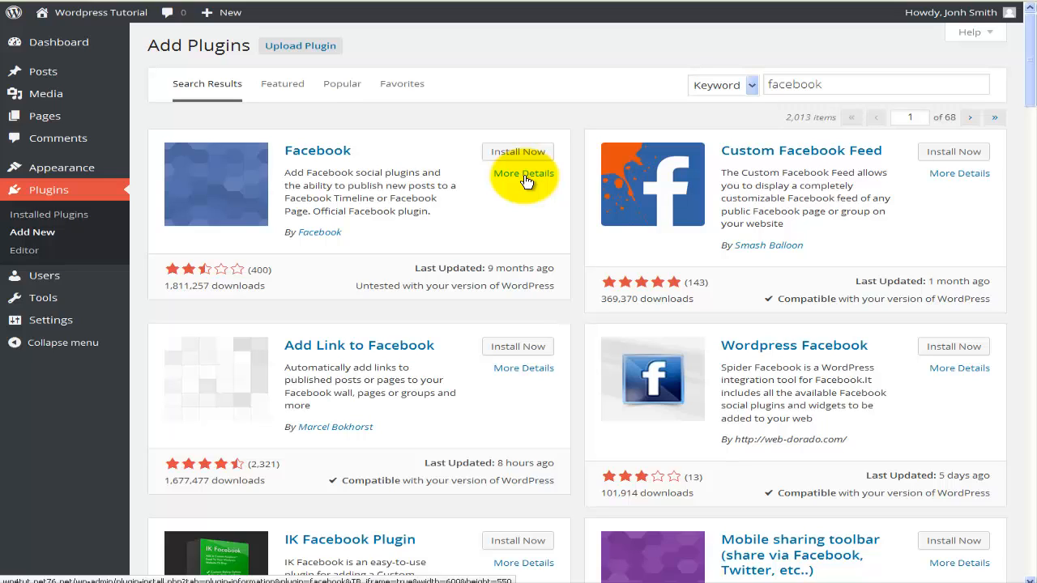
click(525, 175)
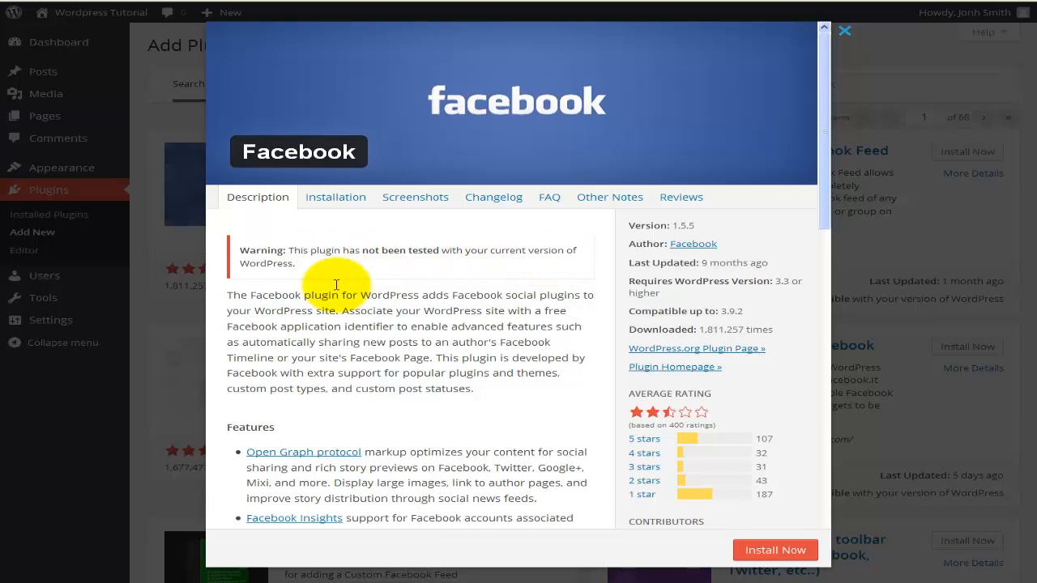
scroll(390, 316, down, 1)
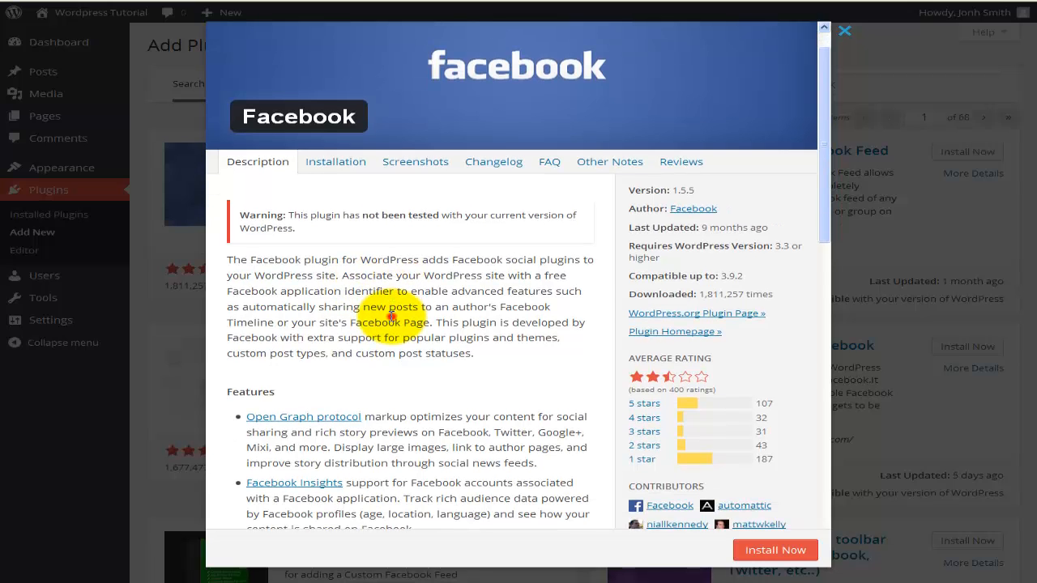
scroll(390, 315, down, 3)
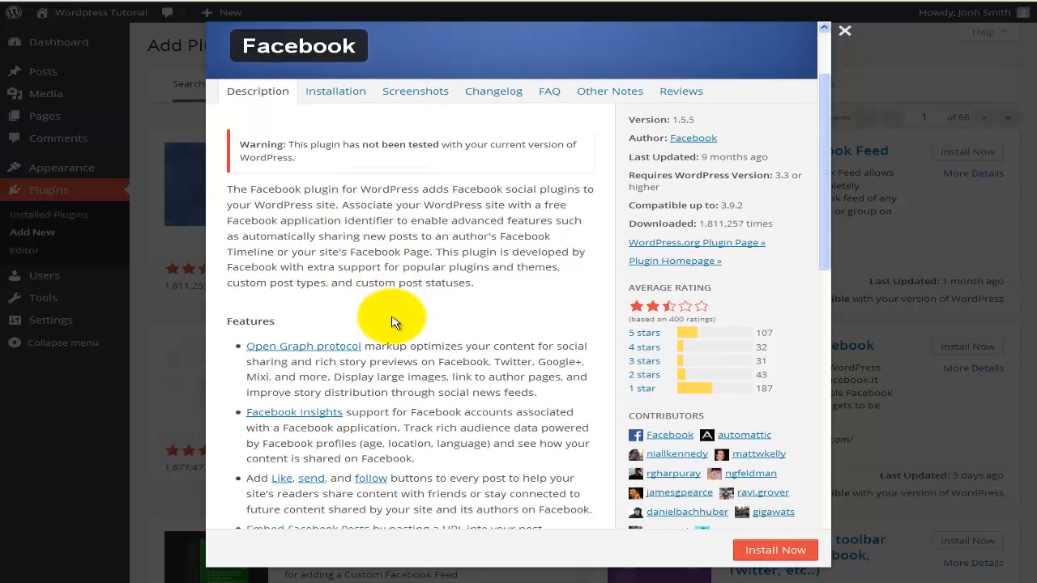
scroll(392, 321, down, 3)
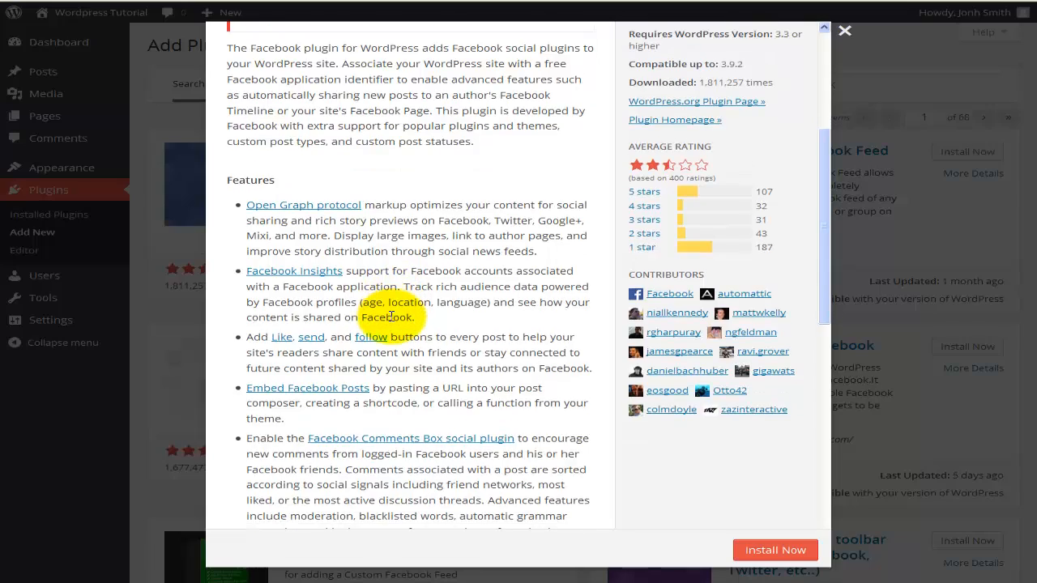
Read the Facebook plugin's description, then look through its installation notes, screenshots, changelog, FAQ and other notes.
scroll(390, 316, down, 1)
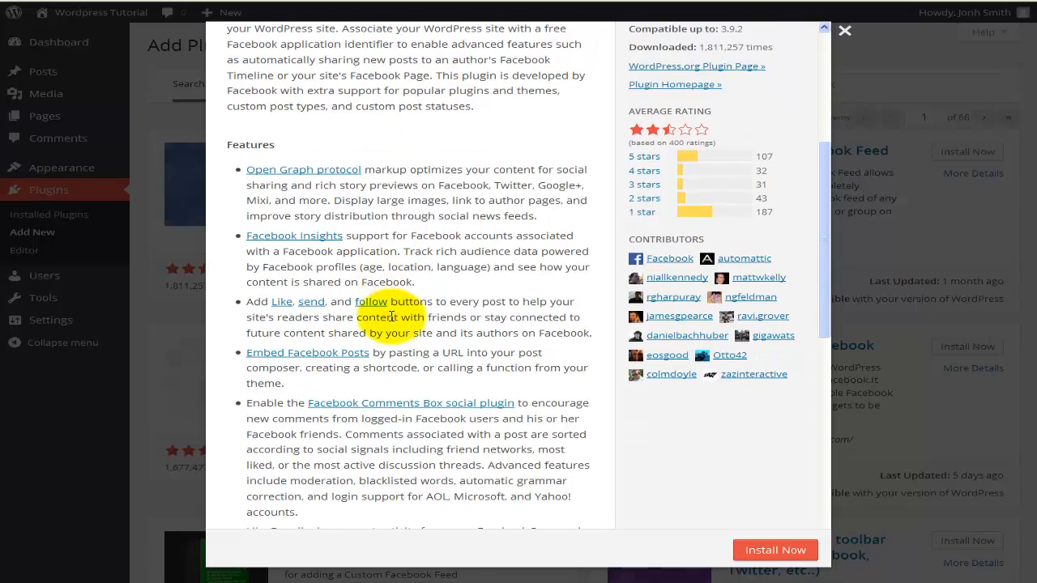
scroll(391, 316, down, 1)
scroll(391, 315, up, 8)
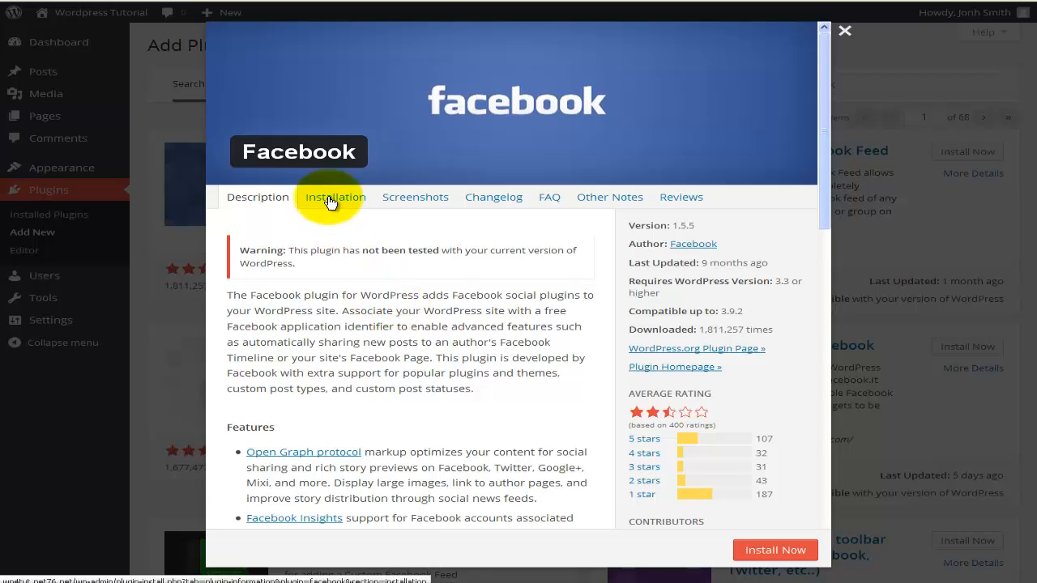
click(330, 203)
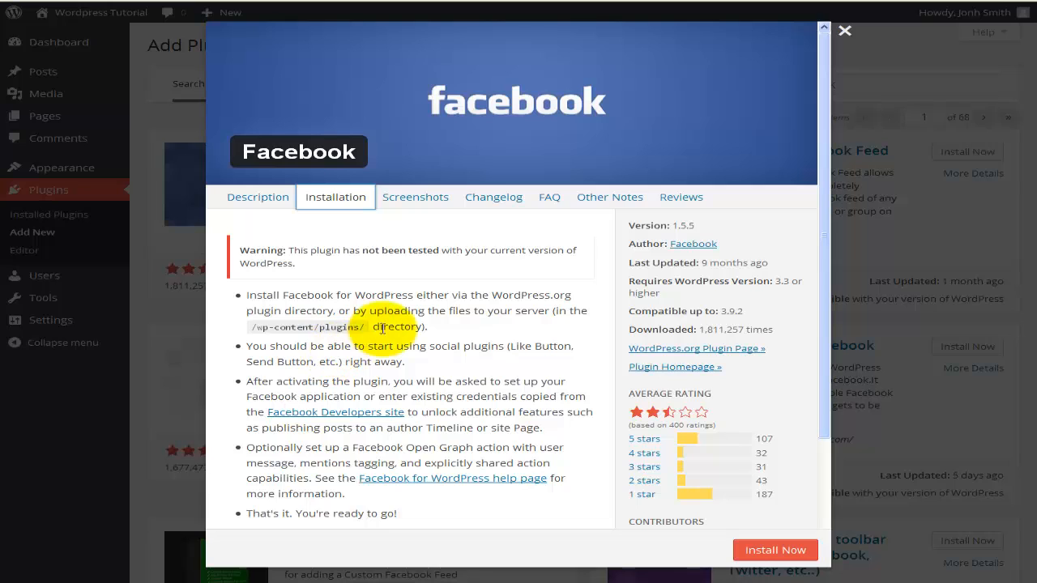
click(421, 204)
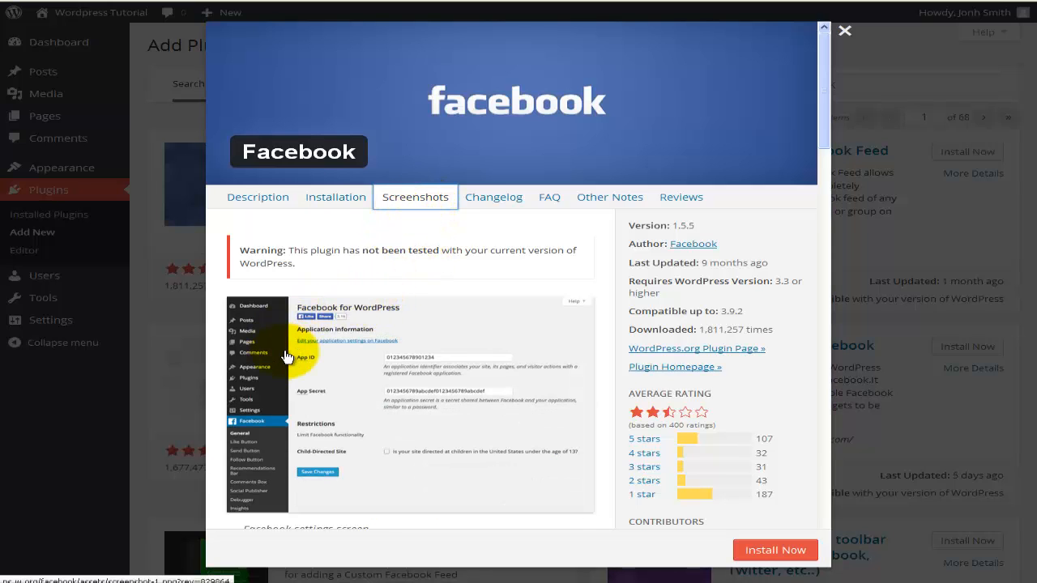
click(507, 196)
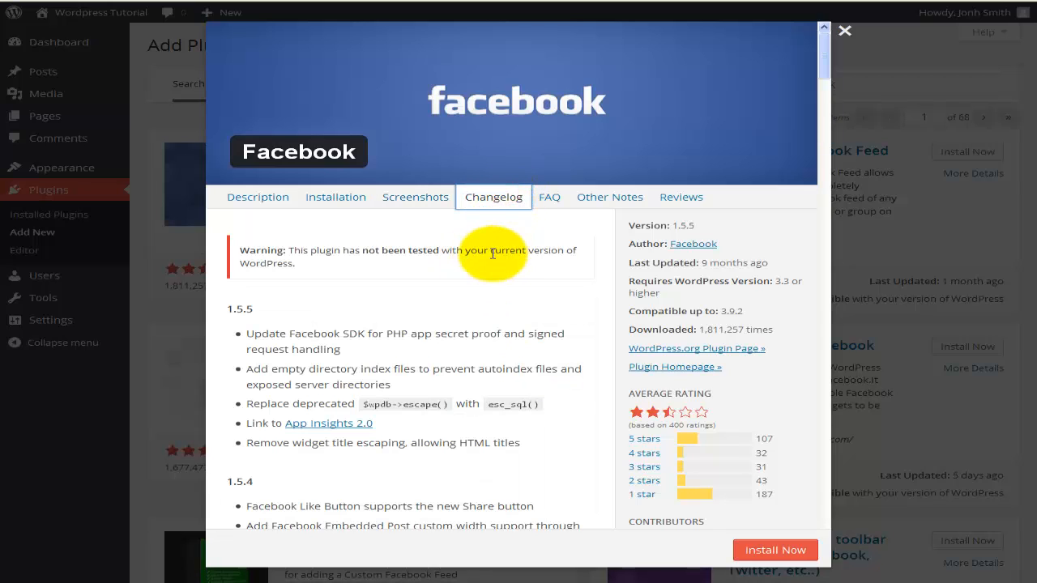
click(550, 209)
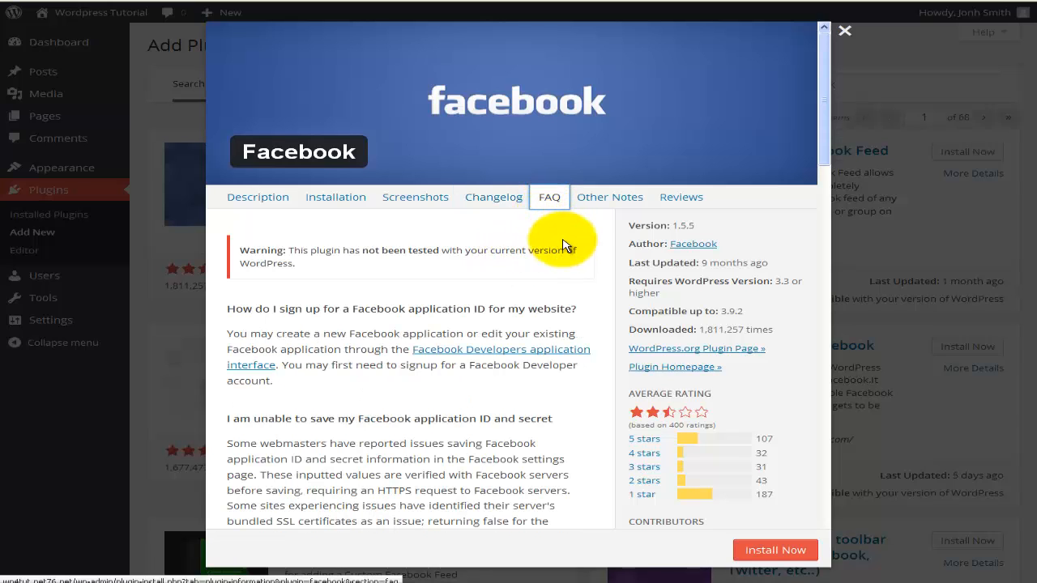
click(592, 207)
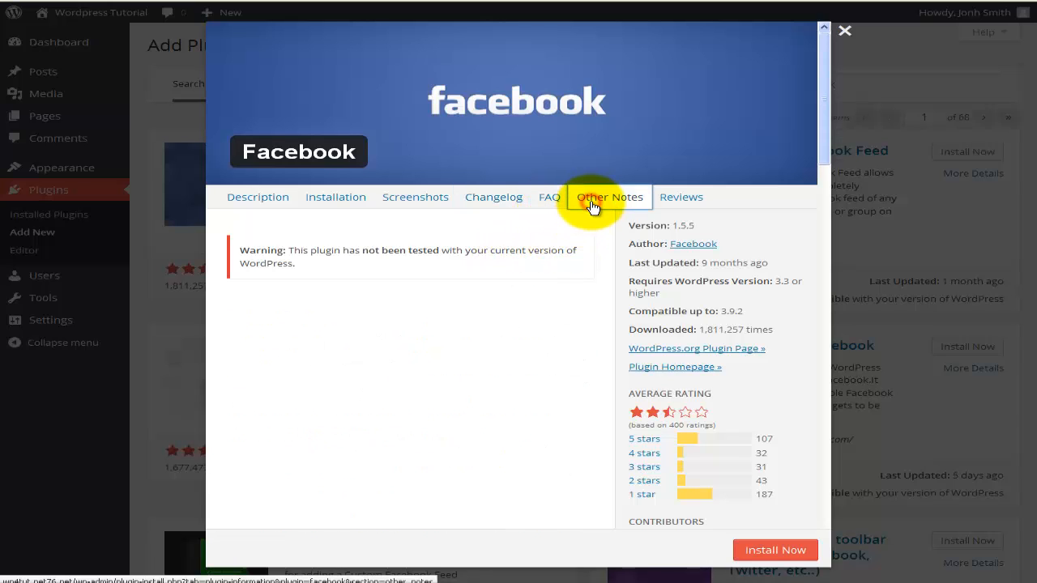
Read the user reviews of the Facebook plugin.
click(668, 199)
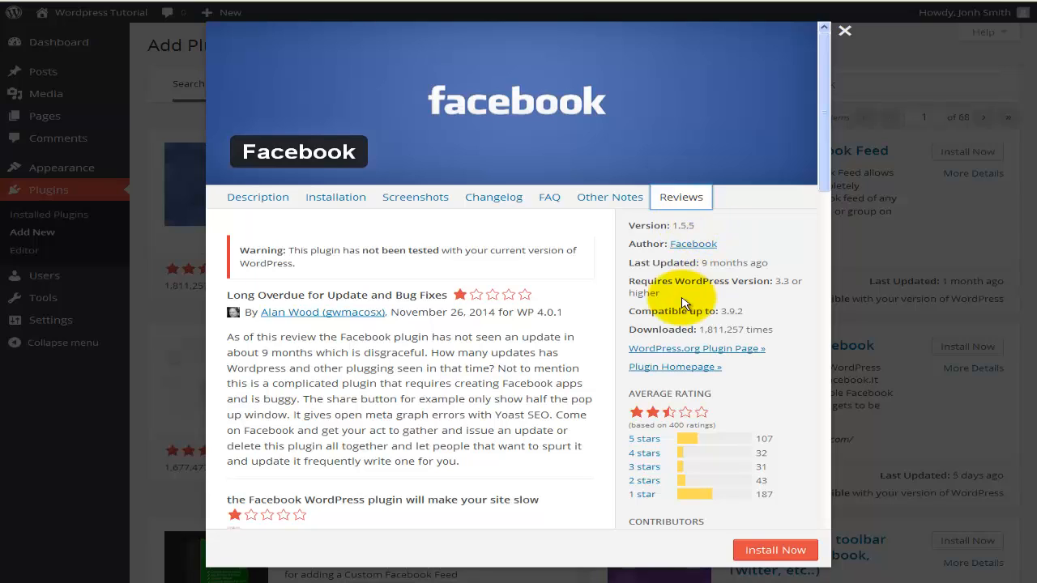
scroll(521, 304, down, 1)
scroll(521, 303, down, 1)
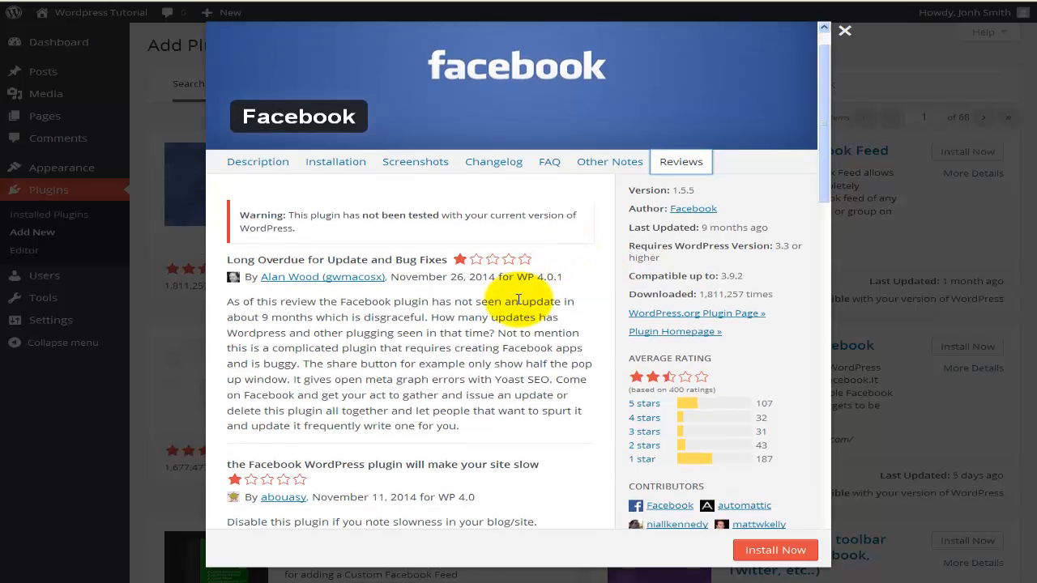
scroll(518, 300, up, 2)
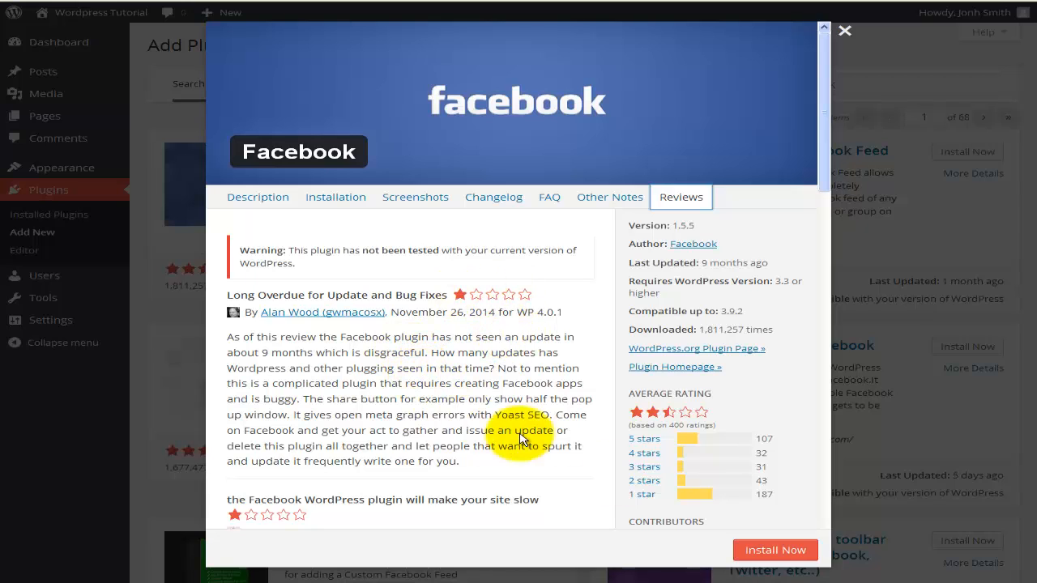
Install the Facebook plugin and activate it from the list of installed plugins.
click(776, 552)
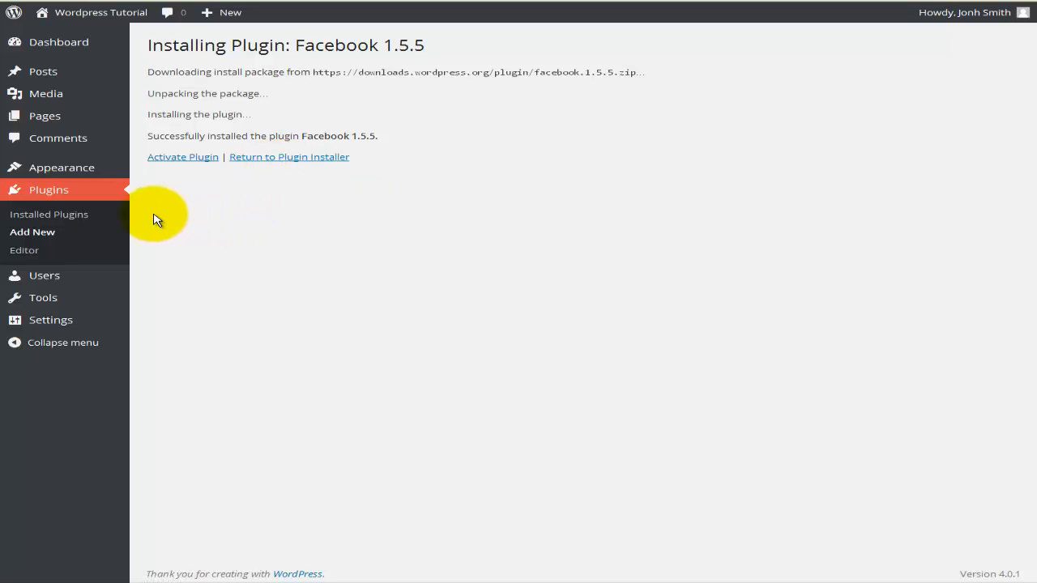
click(91, 222)
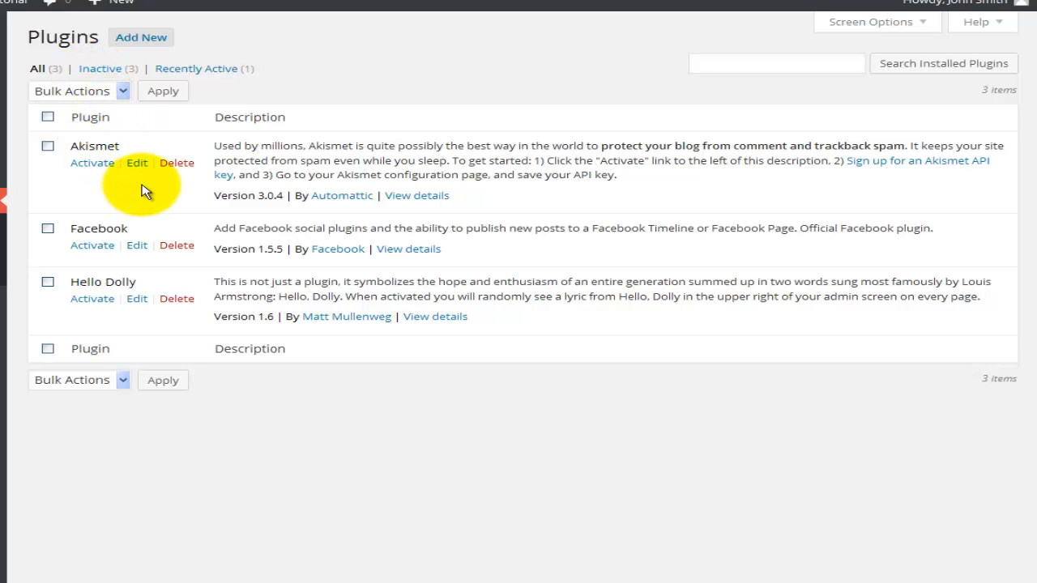
click(93, 245)
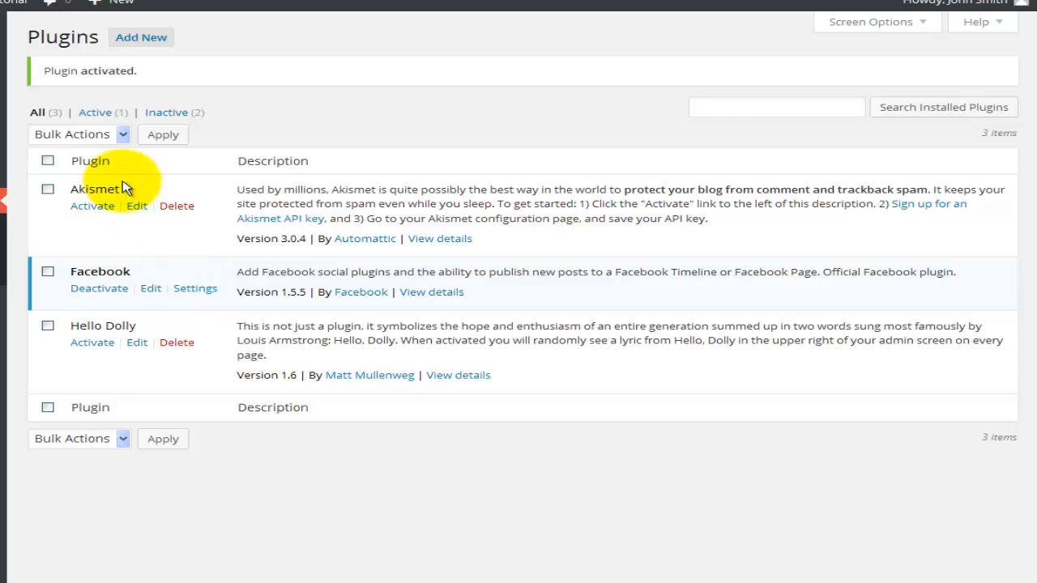
Filter the installed plugins to the active ones, and open the Facebook plugin's general settings.
click(94, 117)
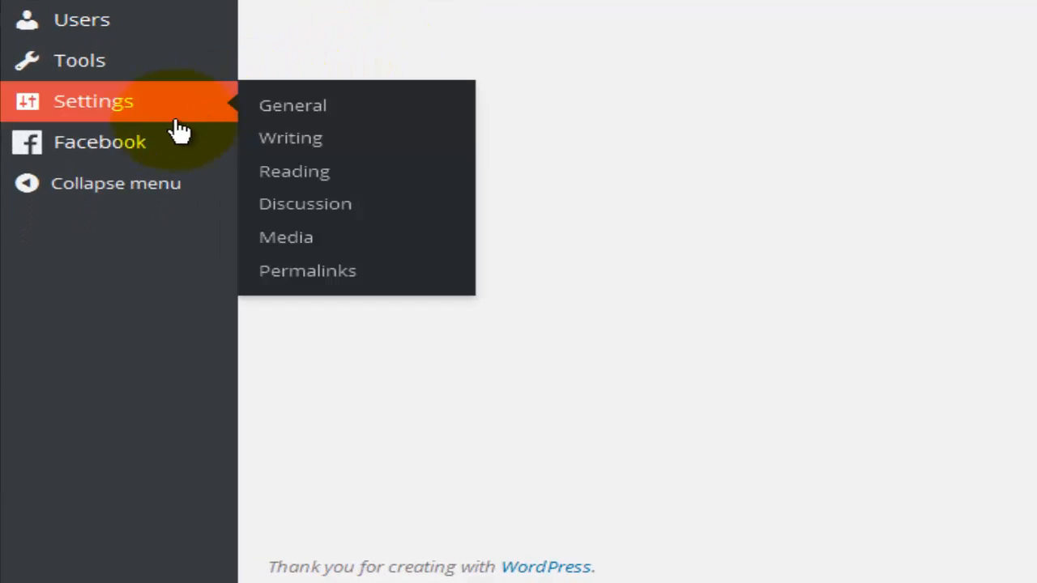
mouse_move(172, 141)
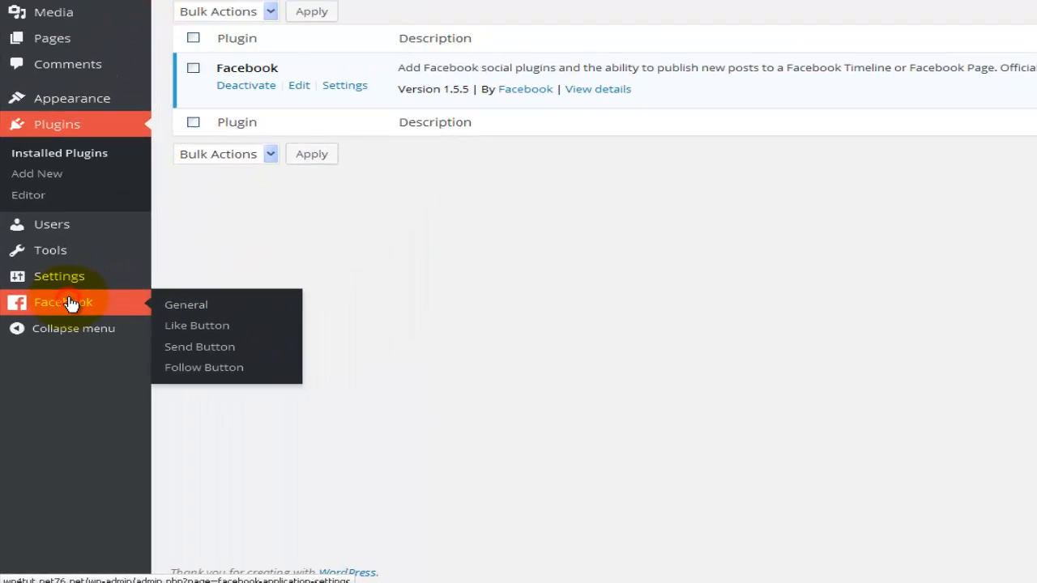
click(72, 303)
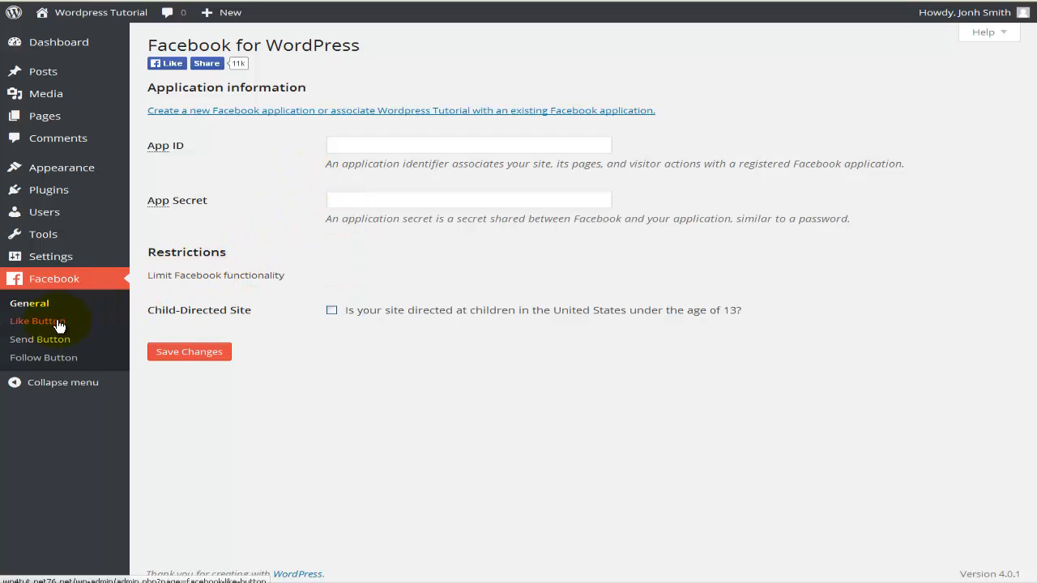
Open the Like Button settings and show the button on home, archive, post and page, leaving attachment unselected.
click(178, 363)
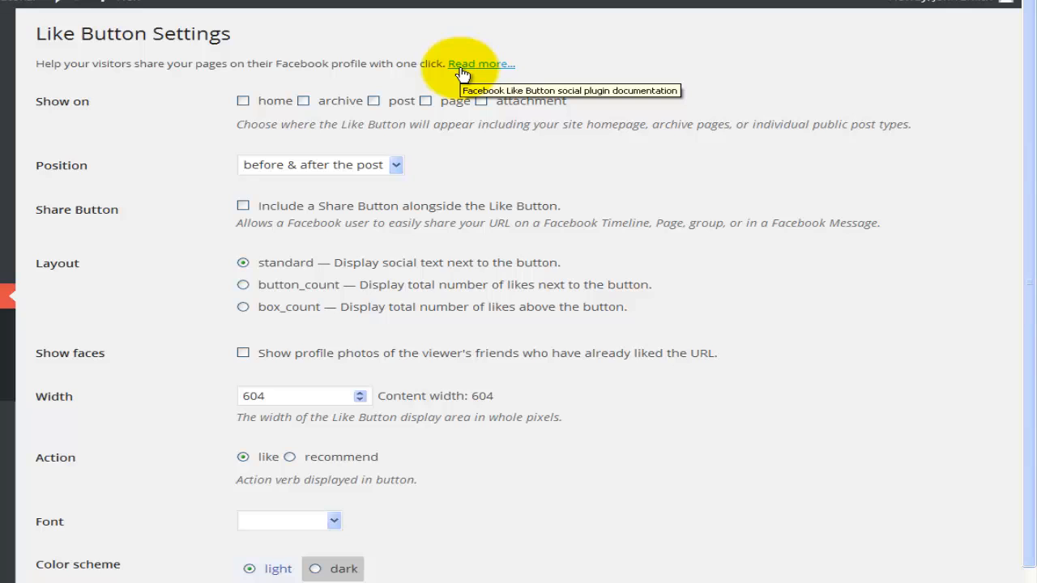
click(243, 101)
click(303, 101)
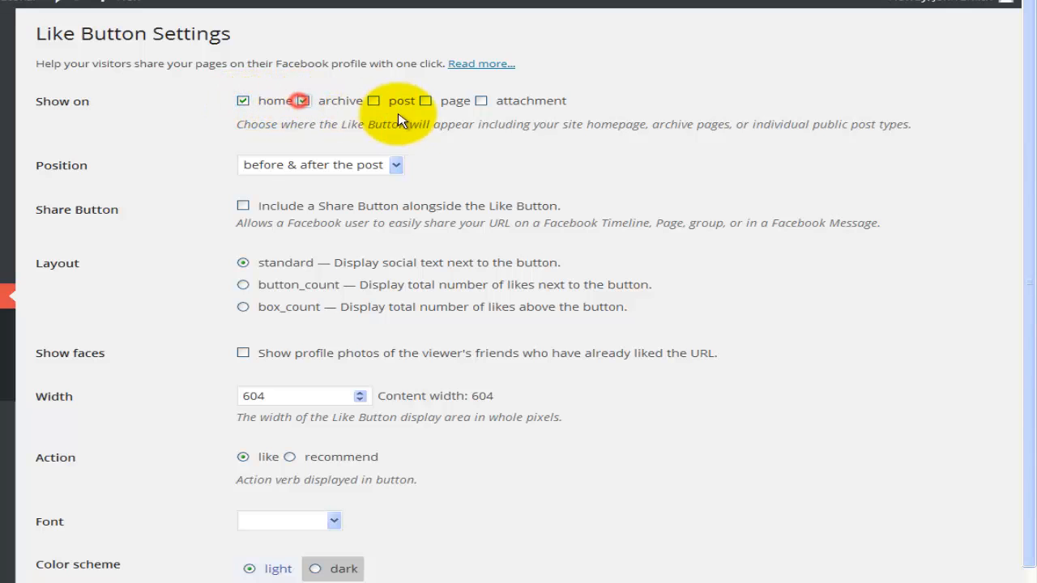
click(374, 100)
click(425, 101)
click(481, 101)
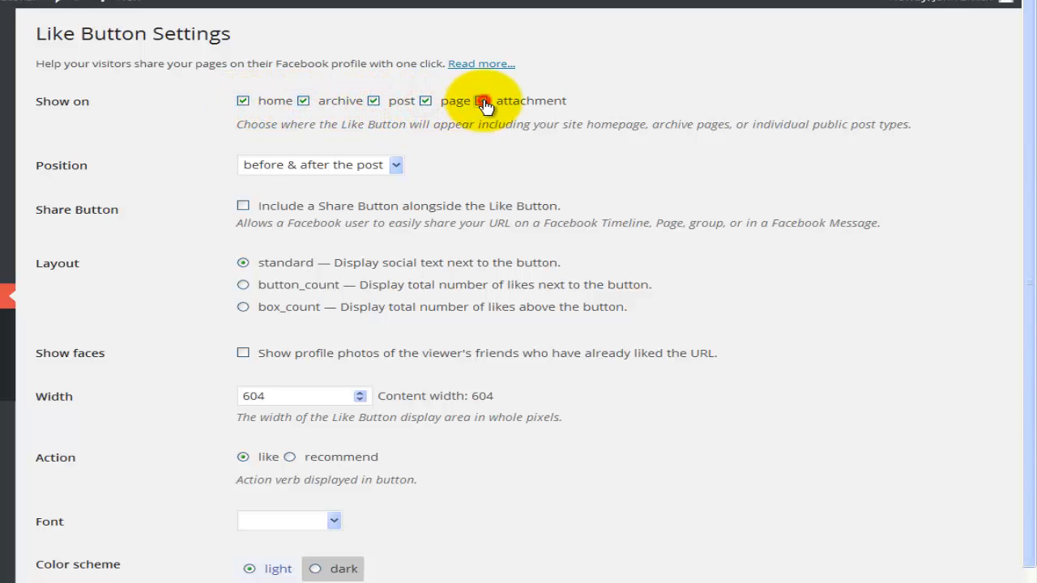
click(481, 102)
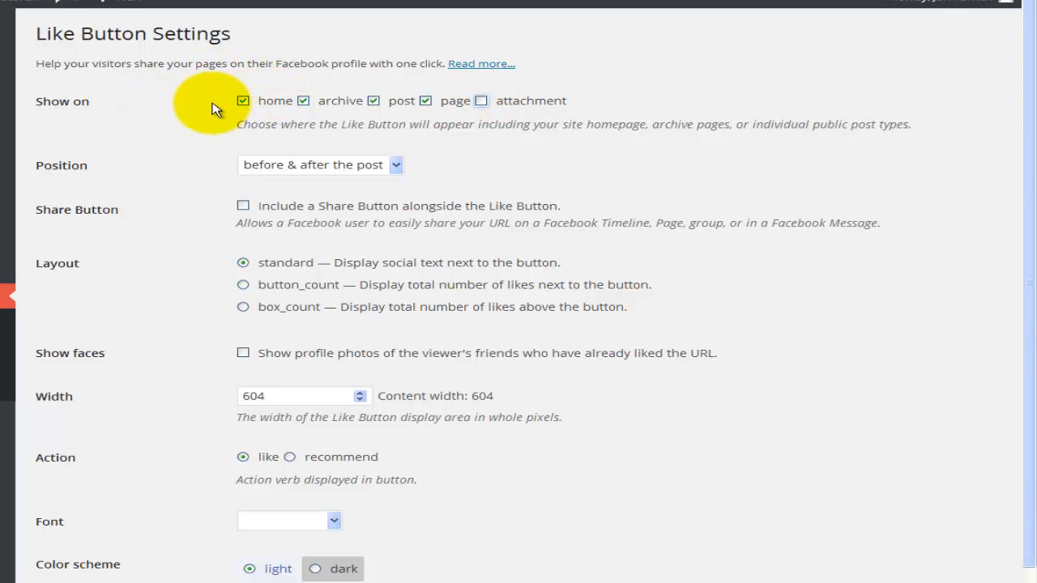
Position the Like Button before the post, include a Share Button alongside it, and enable showing friends' profile photos.
scroll(243, 122, down, 2)
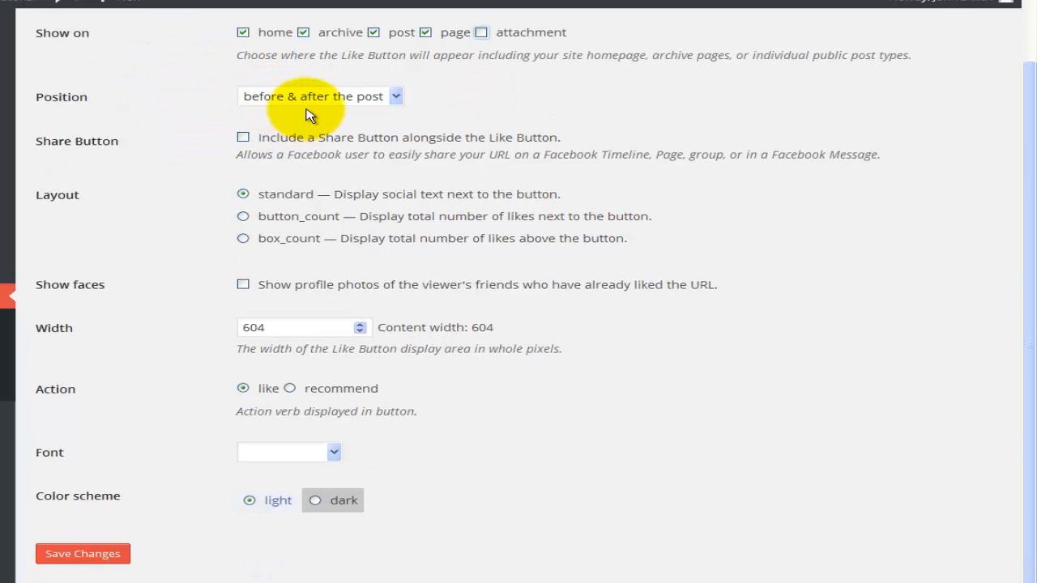
click(299, 99)
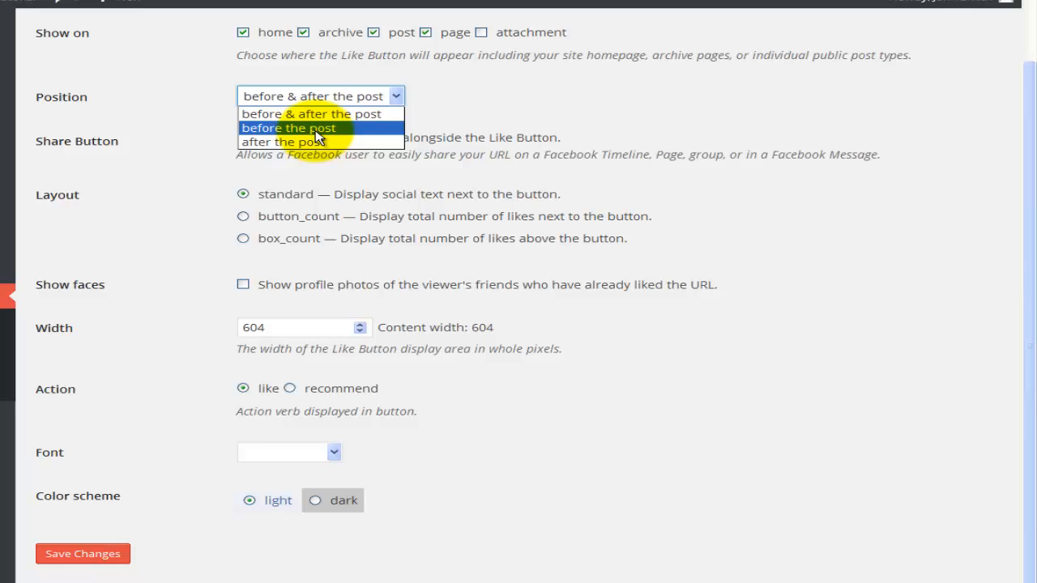
click(316, 129)
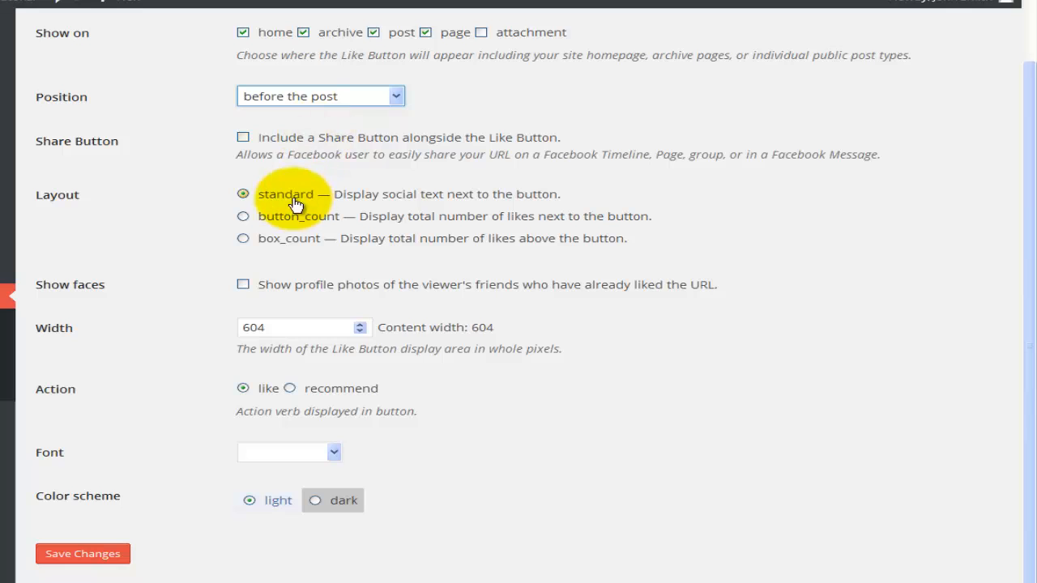
click(242, 138)
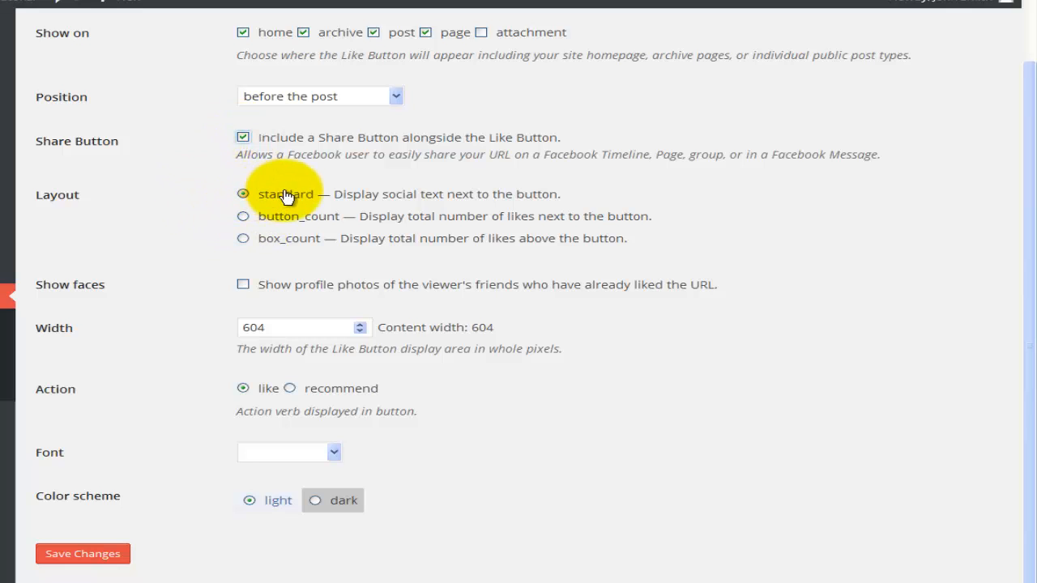
click(242, 286)
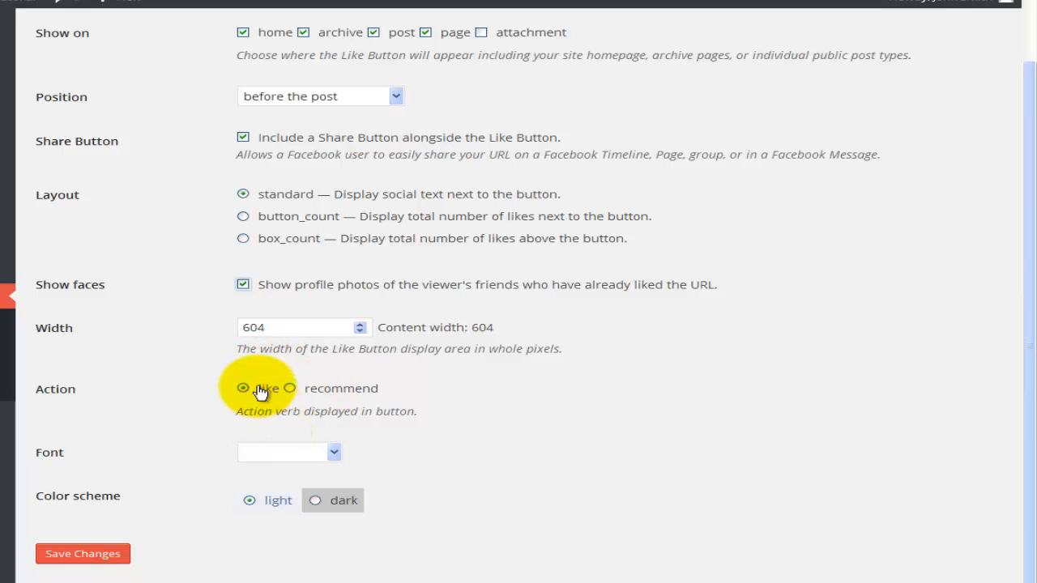
Set the Like Button's font to arial and save its settings.
click(261, 453)
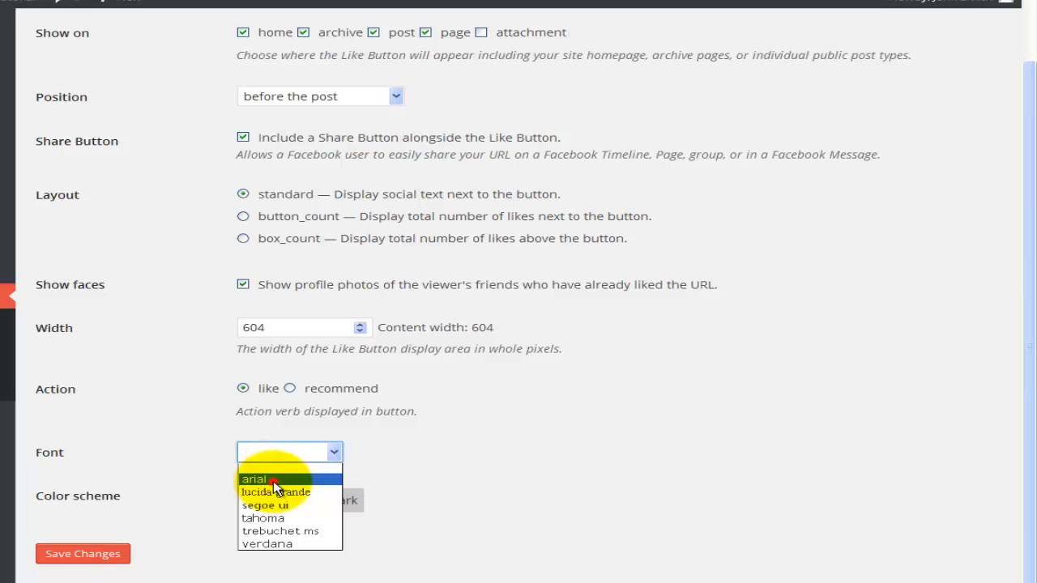
click(274, 481)
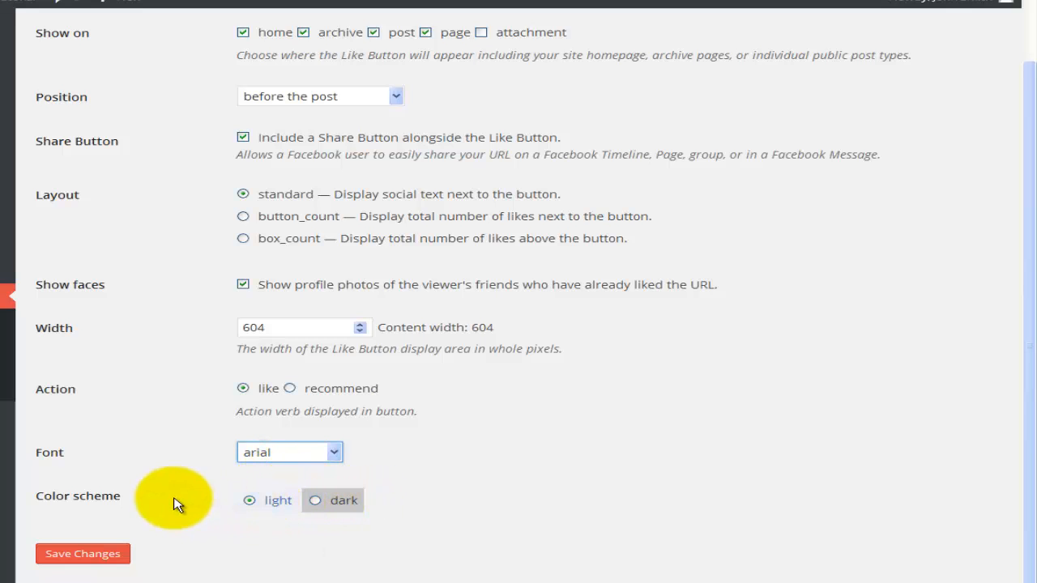
click(116, 556)
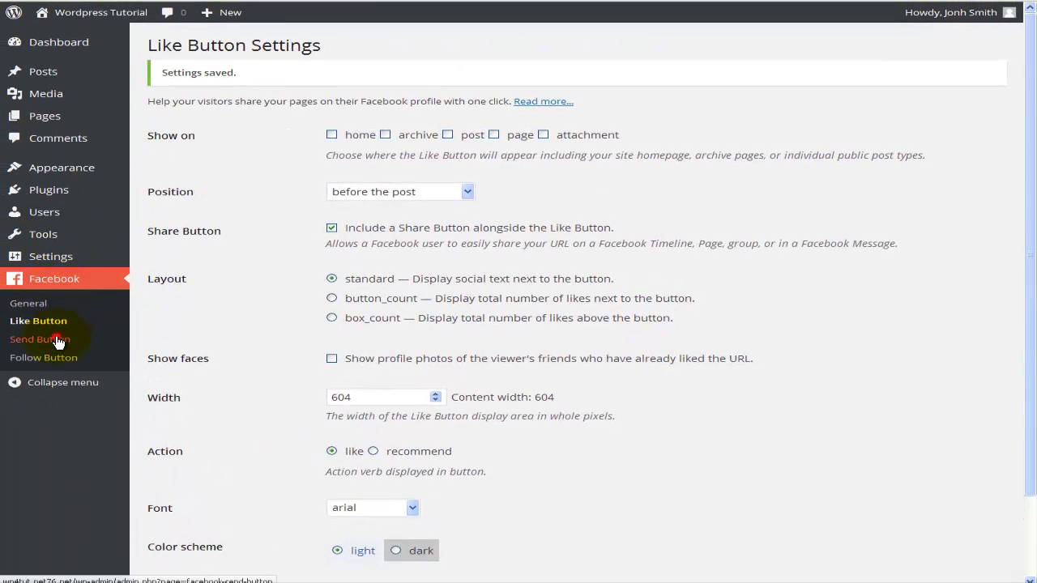
Open the Send Button settings and show the button on home, archive, post and page.
click(59, 341)
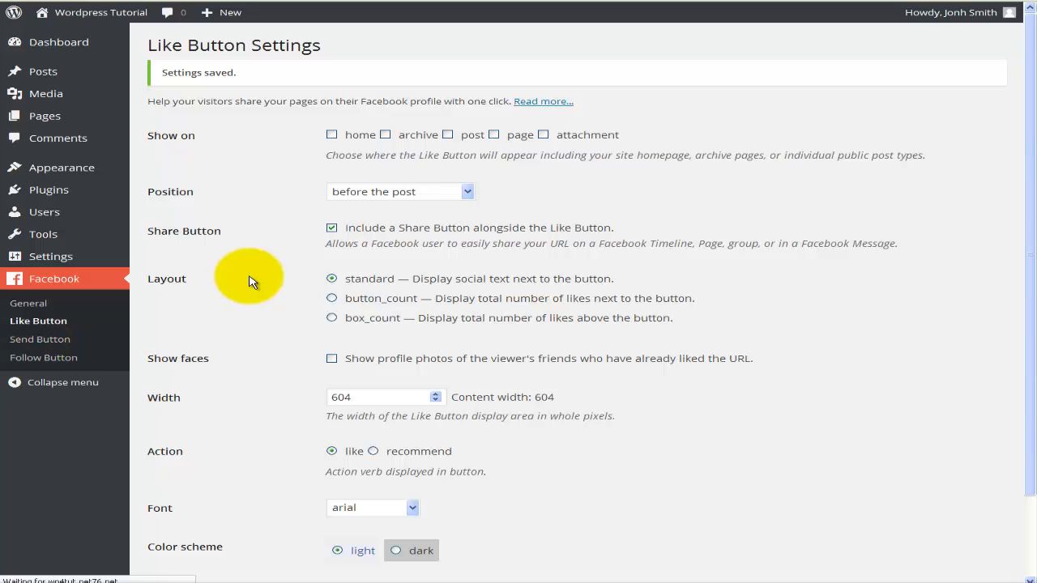
click(362, 105)
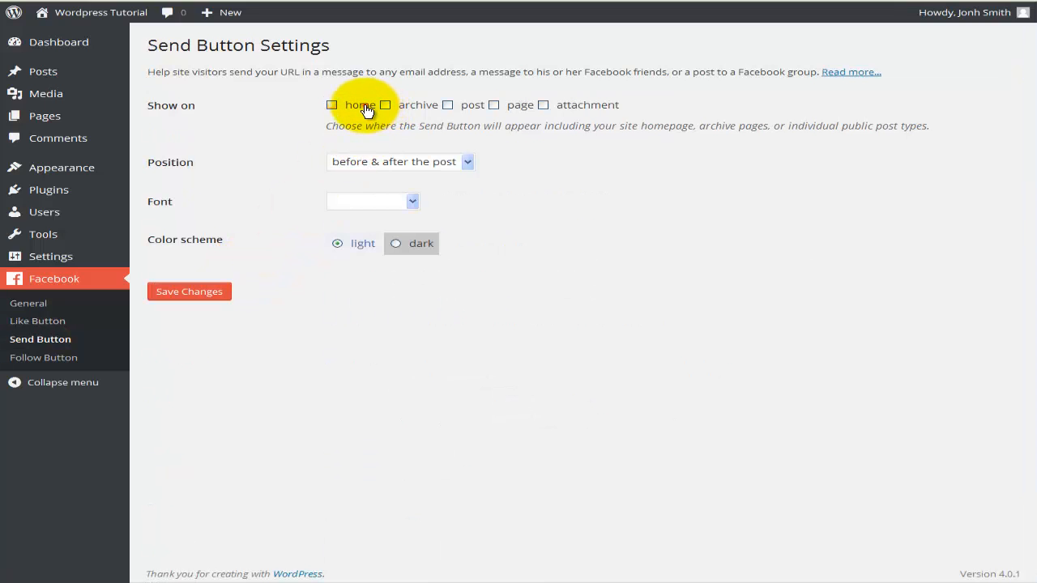
click(410, 105)
click(474, 106)
click(496, 105)
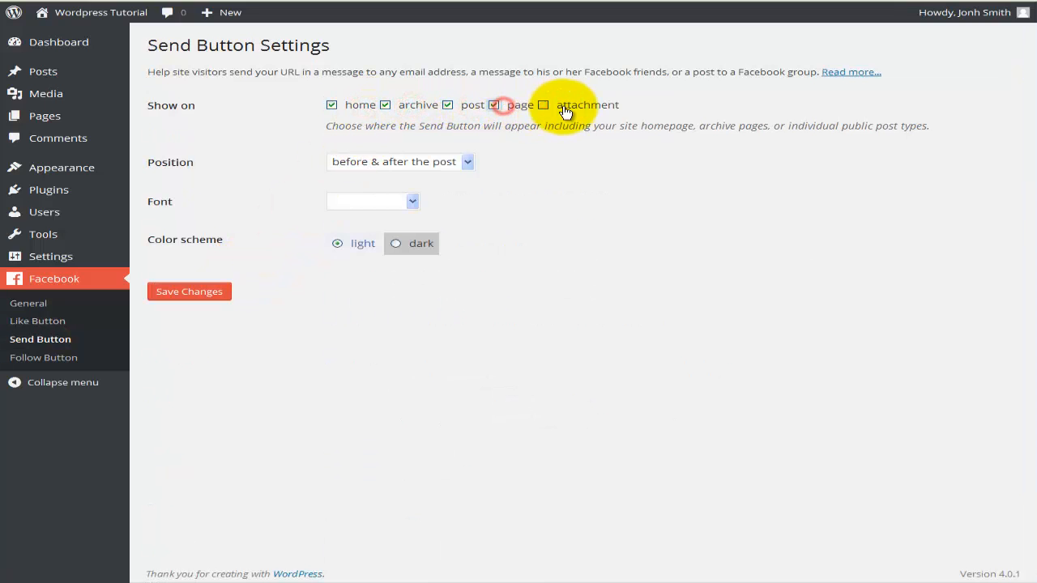
Position the Send Button before the post, set its font to arial and save its settings.
click(397, 162)
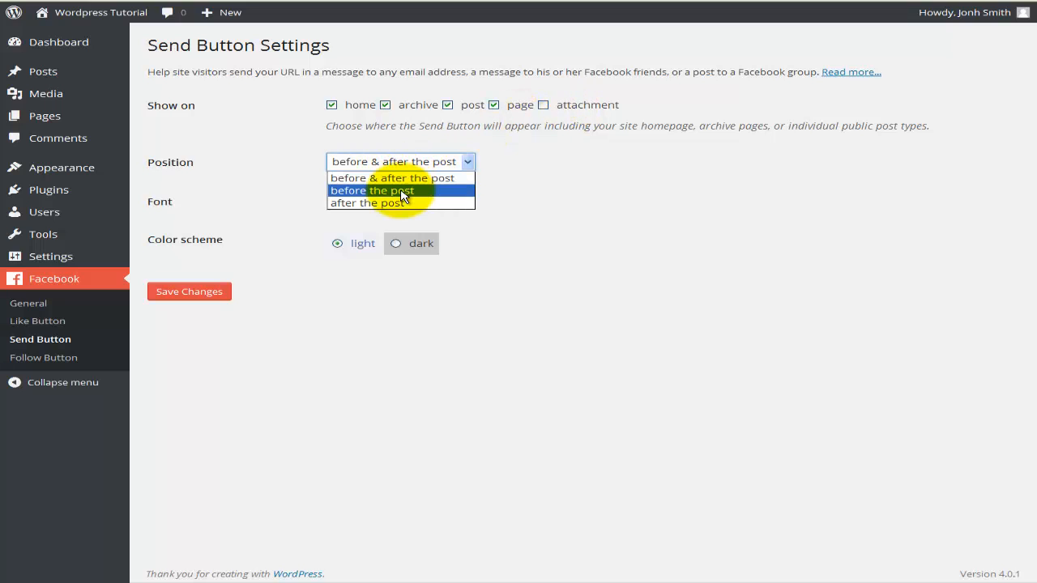
click(401, 195)
click(405, 202)
click(360, 227)
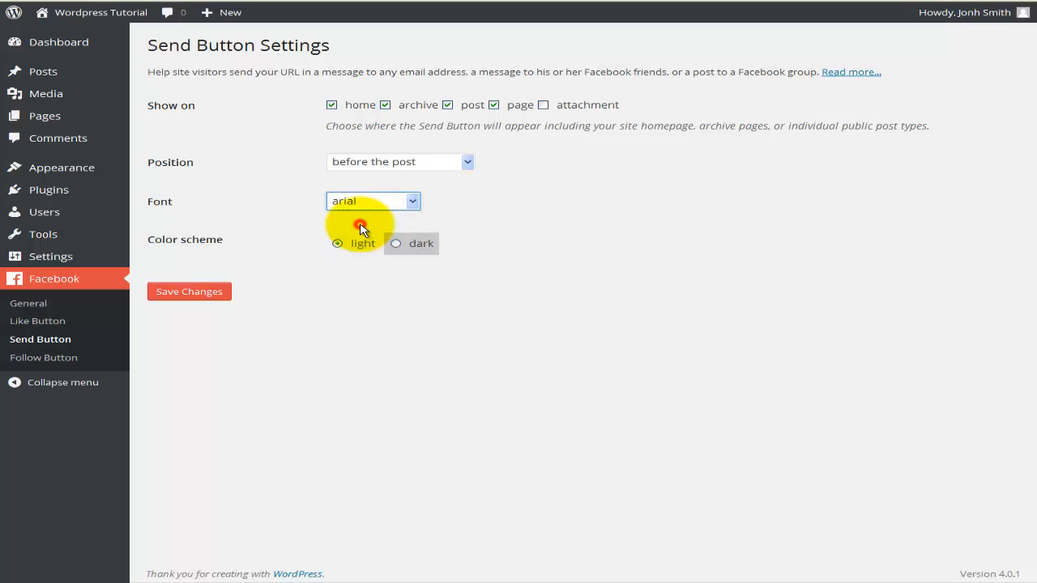
click(201, 293)
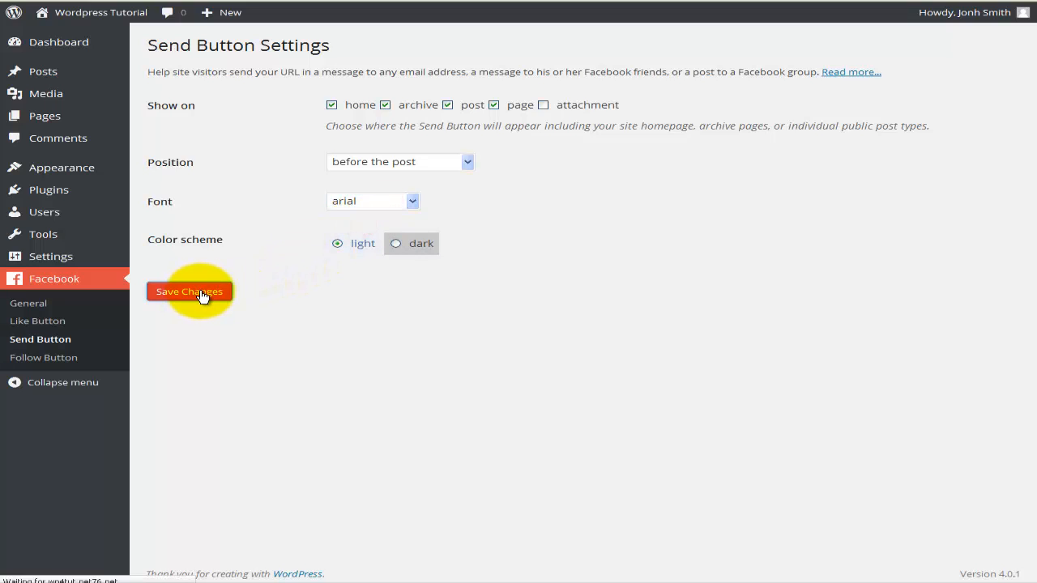
Open the Follow Button settings and show the button on home, archive, post and page.
click(73, 362)
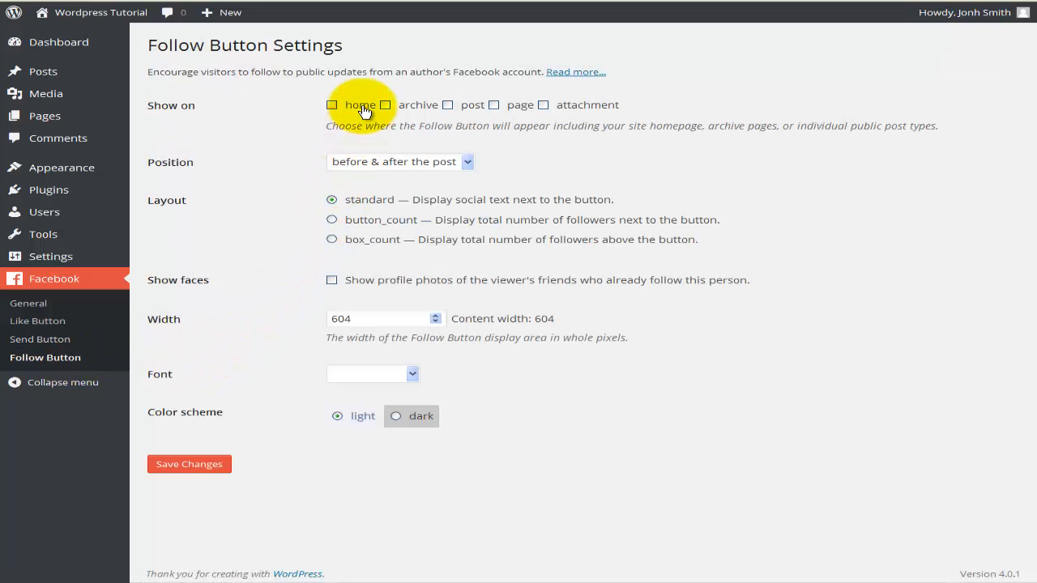
click(359, 105)
click(421, 108)
click(473, 106)
click(519, 106)
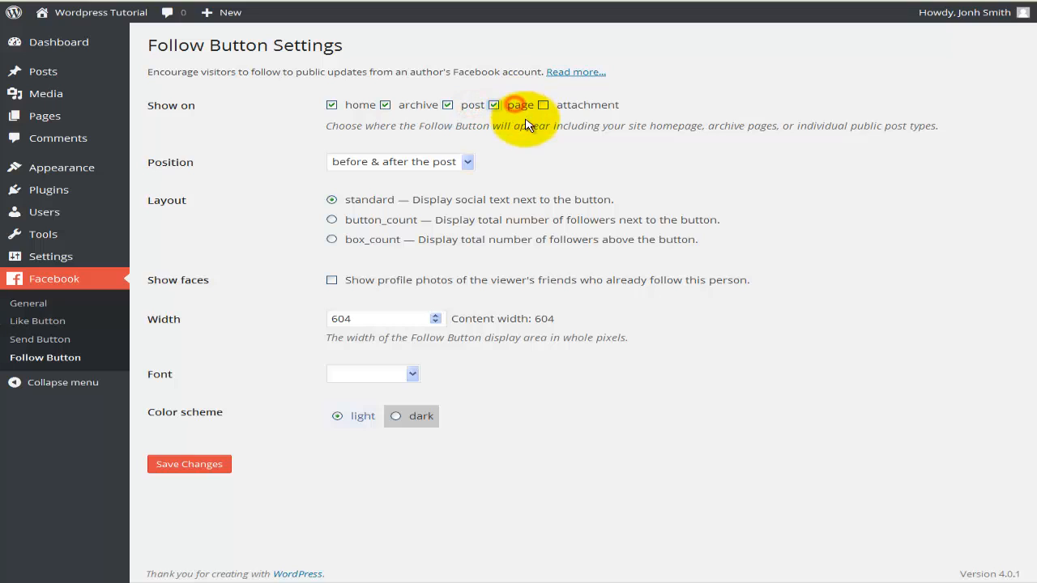
Position the Follow Button before the post and enable showing profile photos of the viewer's friends.
click(438, 161)
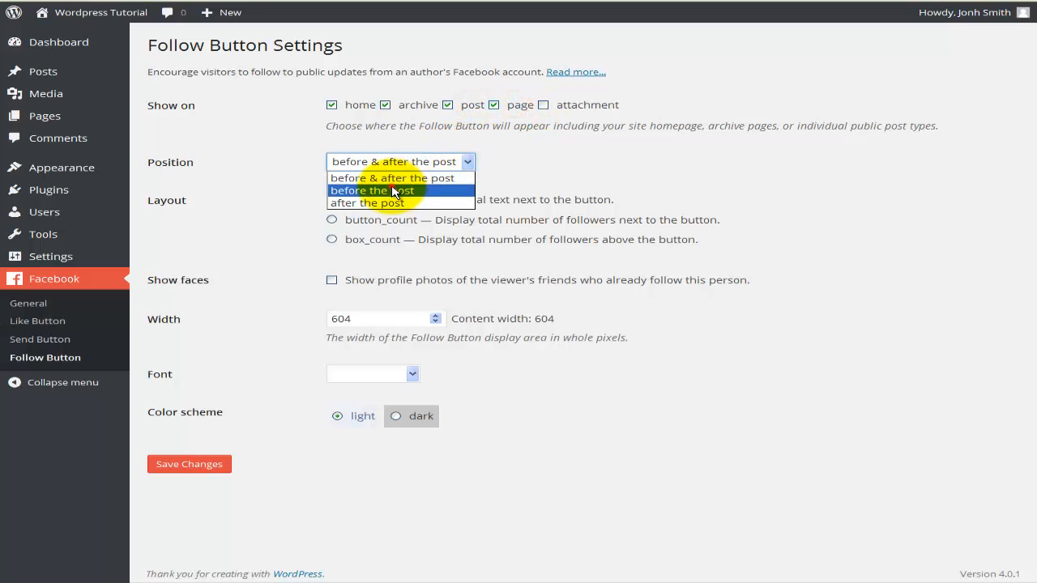
click(389, 190)
click(331, 280)
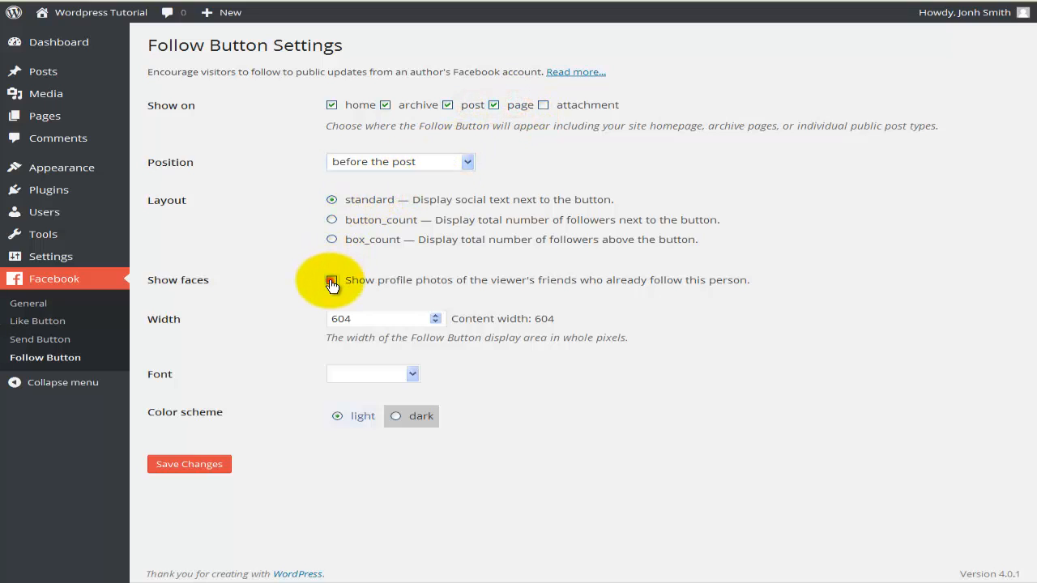
Set the Follow Button's font to arial and save its settings.
click(340, 374)
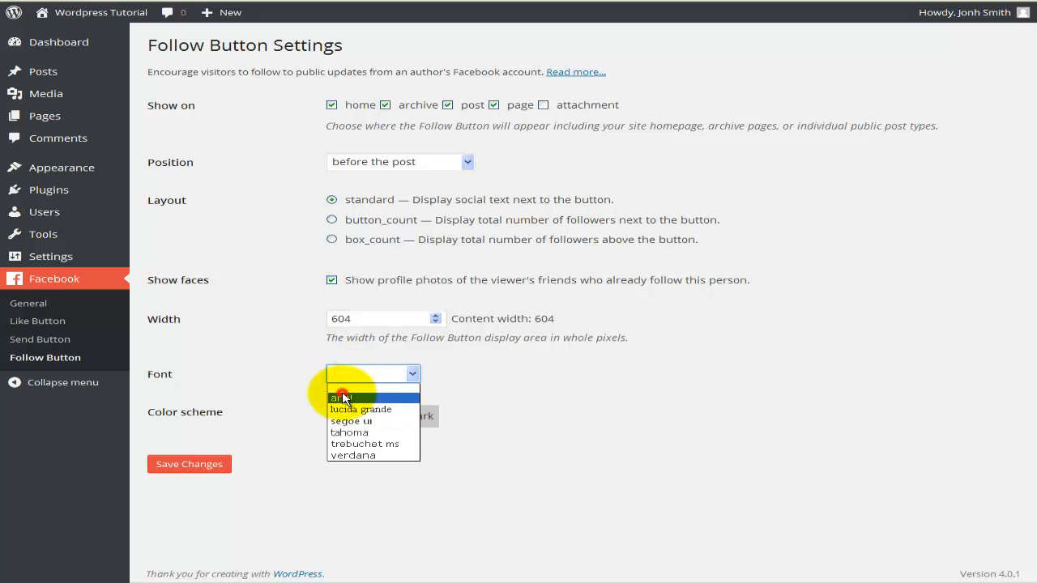
click(341, 392)
click(186, 469)
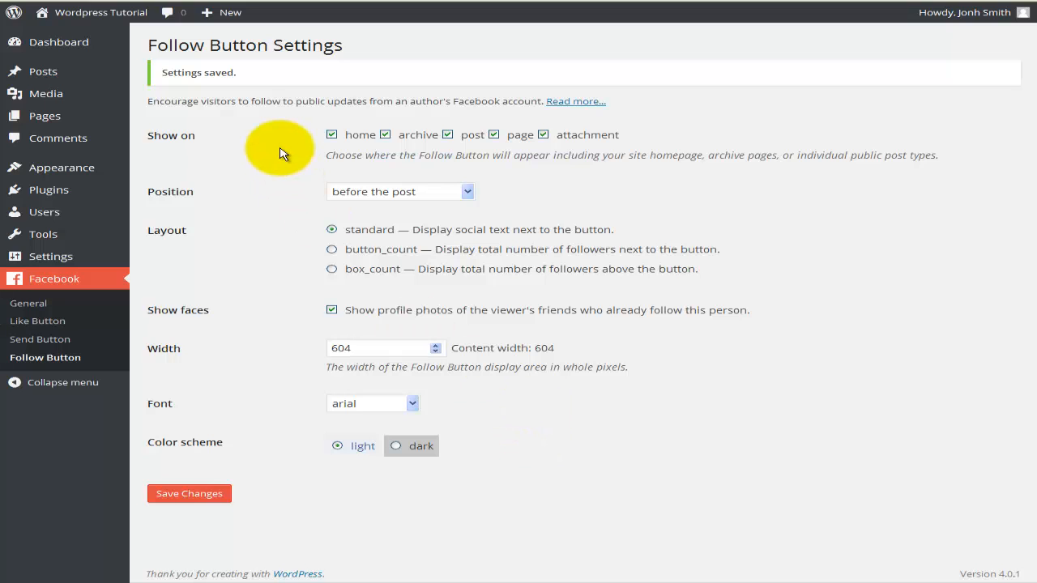
Switch to the site's public Welcome Page, like it with the Facebook Like button and confirm the like.
click(262, 1)
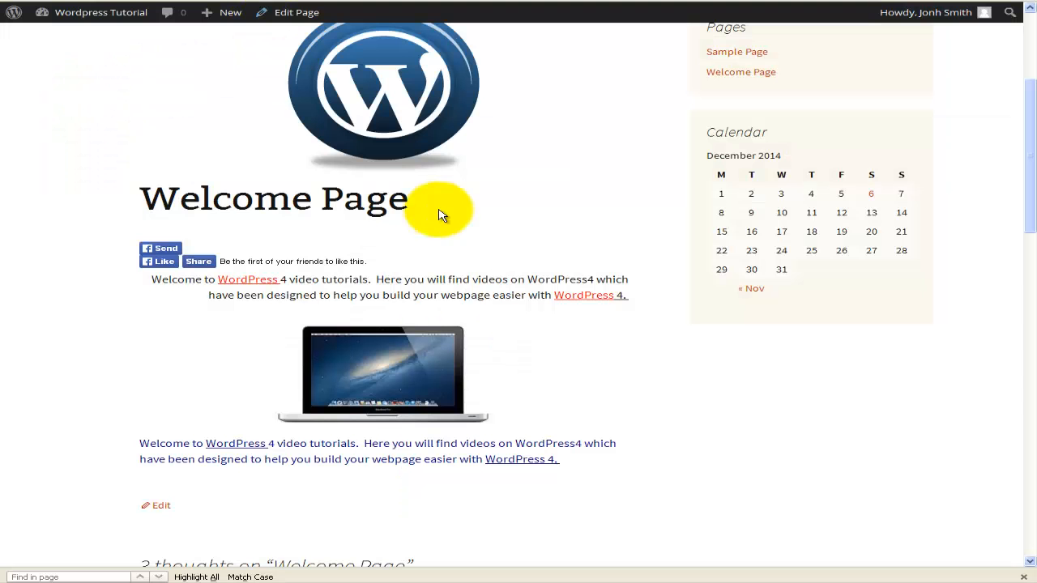
click(164, 264)
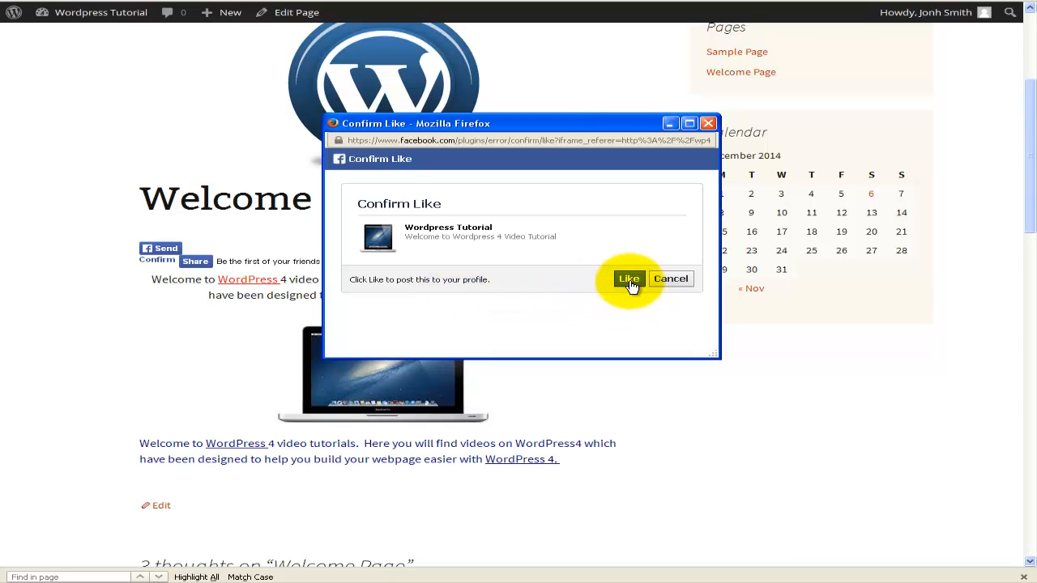
click(629, 280)
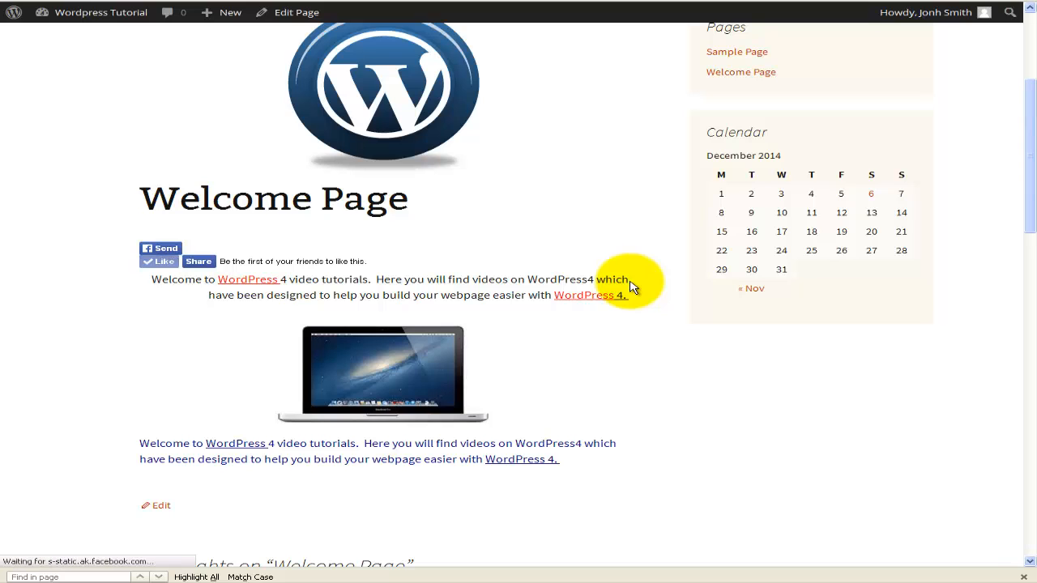
click(156, 263)
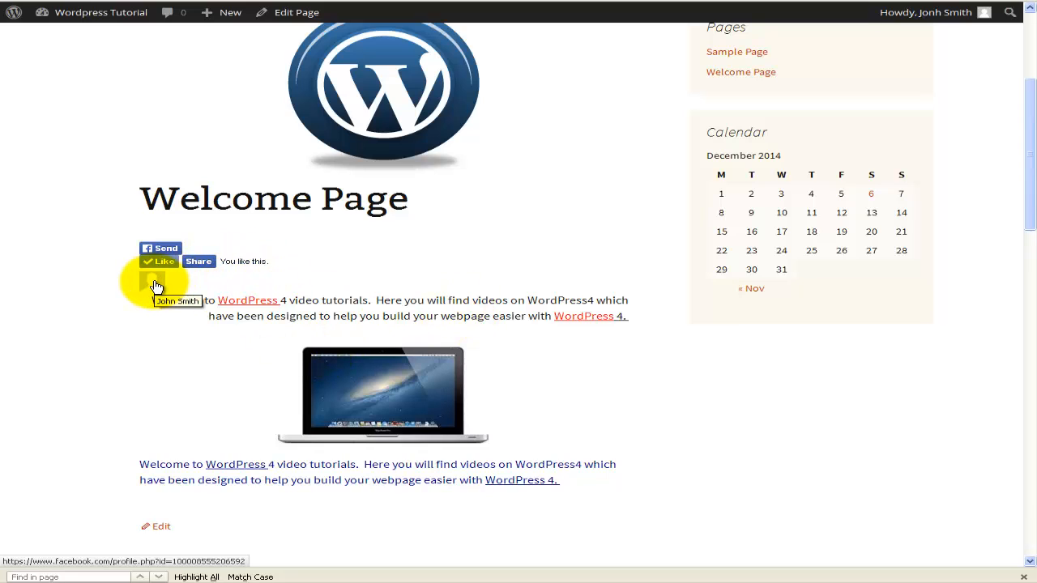
scroll(170, 329, down, 5)
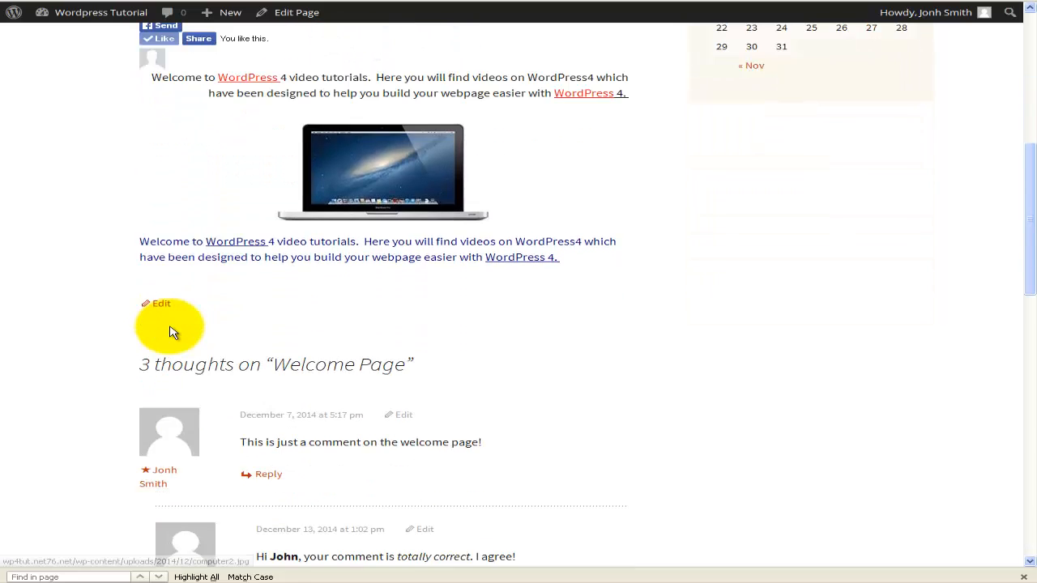
scroll(171, 331, up, 5)
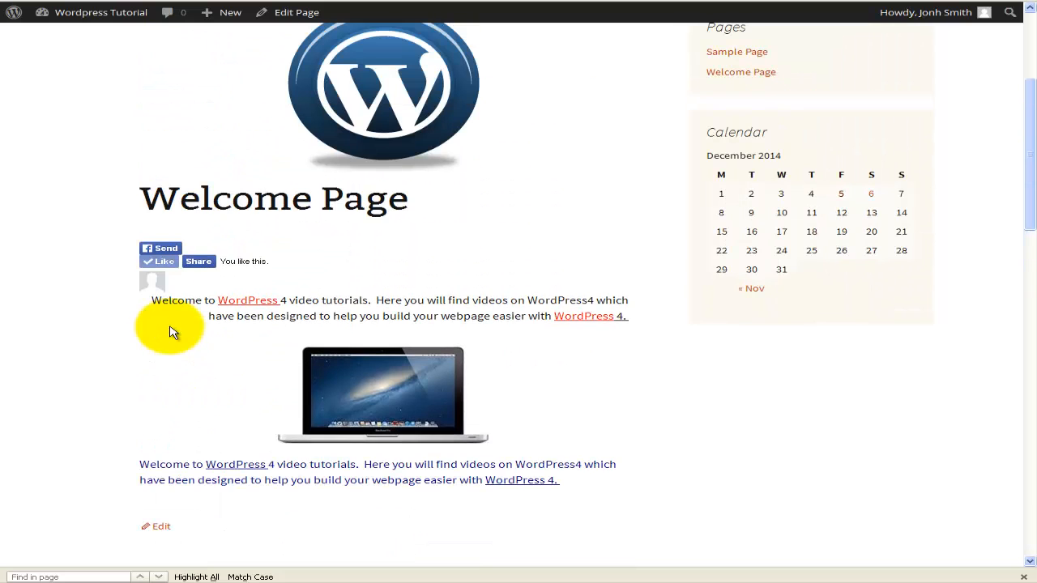
scroll(170, 331, up, 2)
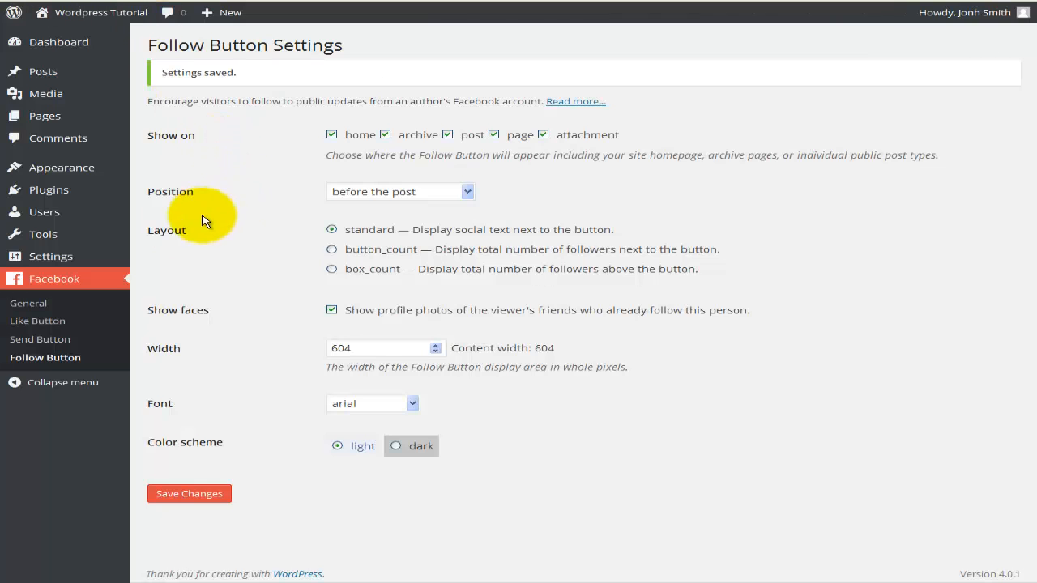
Deactivate the Facebook plugin in the WordPress admin's installed plugins, and delete it along with its files and data.
mouse_move(126, 268)
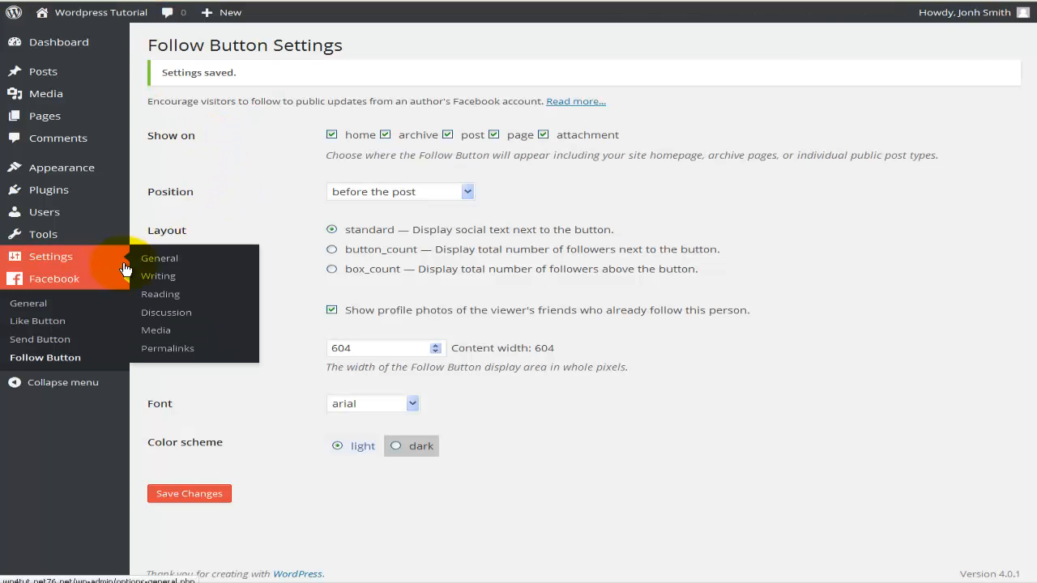
mouse_move(70, 192)
click(153, 234)
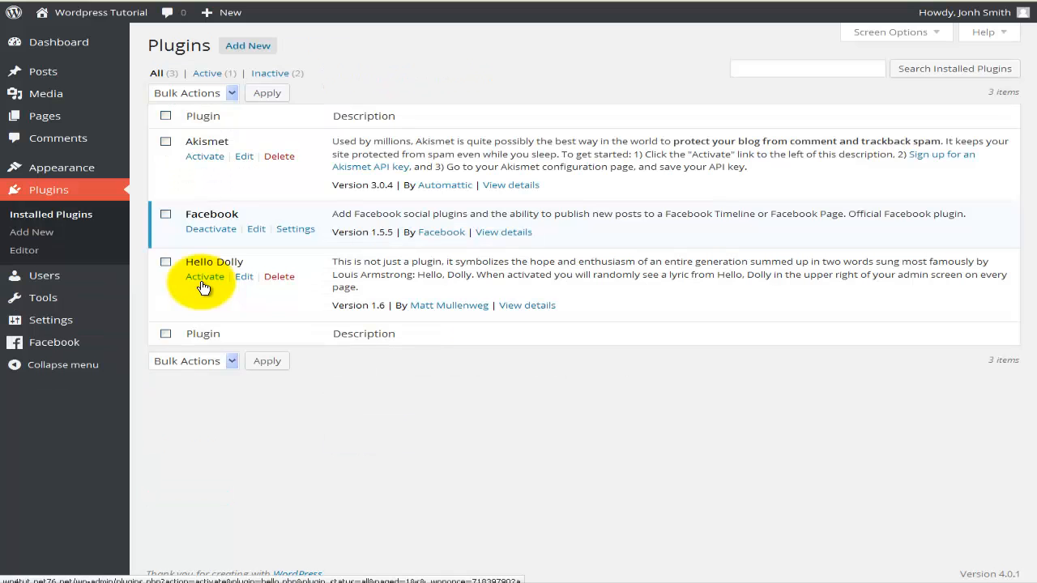
click(210, 230)
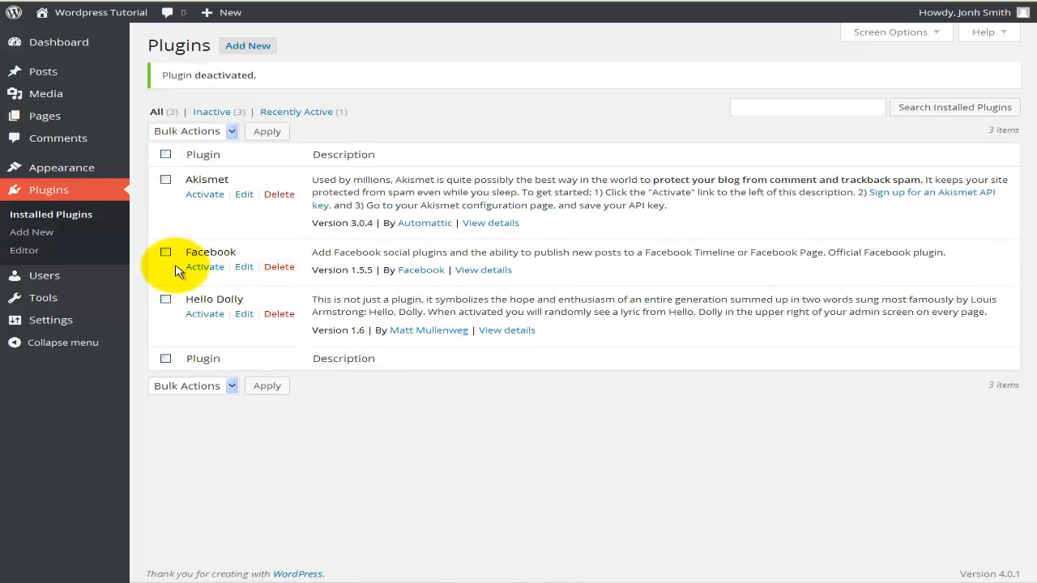
click(277, 269)
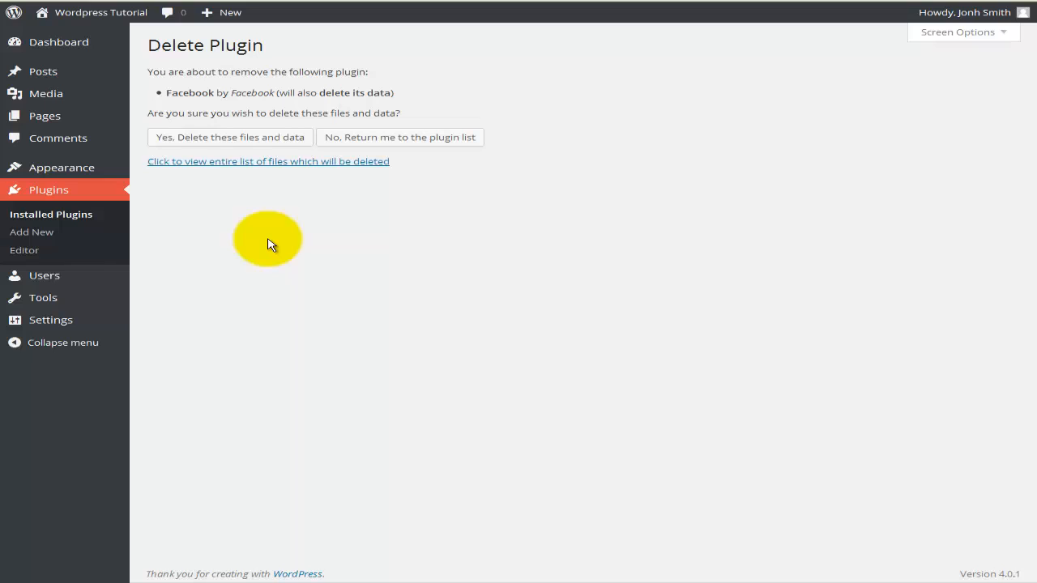
click(274, 140)
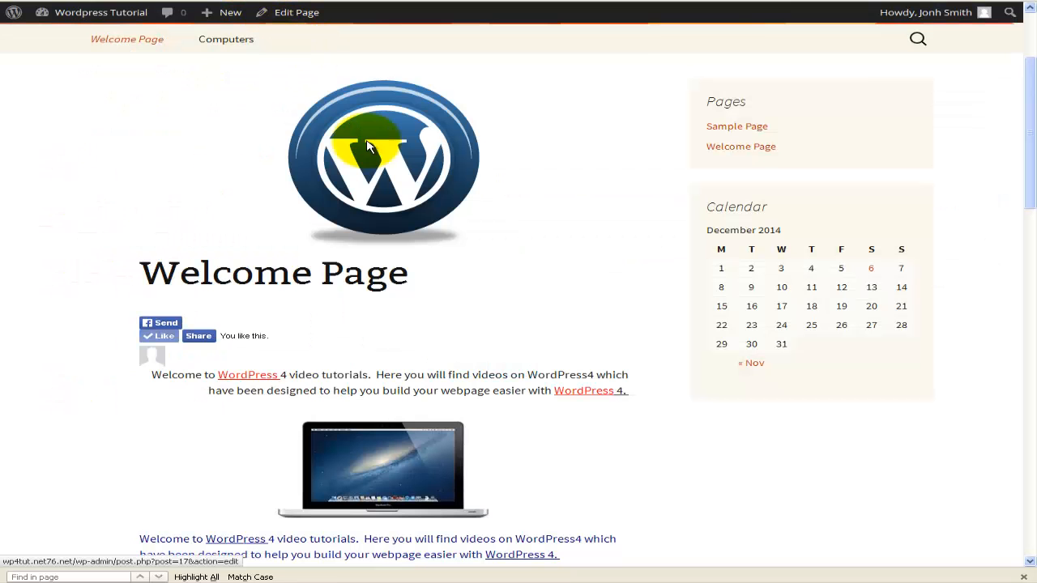
Reload the public Welcome Page and check whether the Facebook buttons still appear above and below its content.
scroll(364, 210, up, 3)
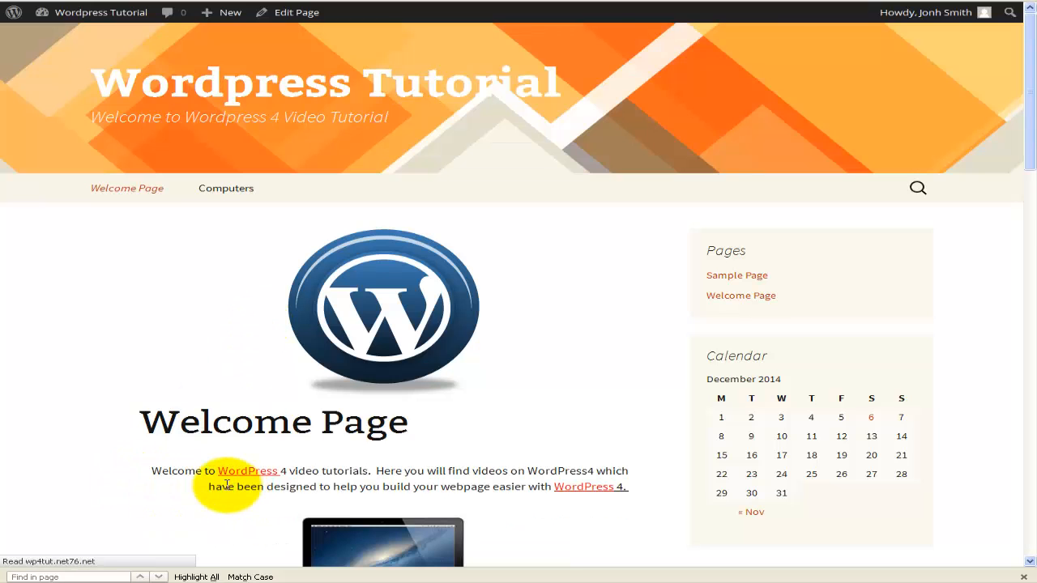
scroll(231, 488, down, 3)
scroll(231, 488, down, 2)
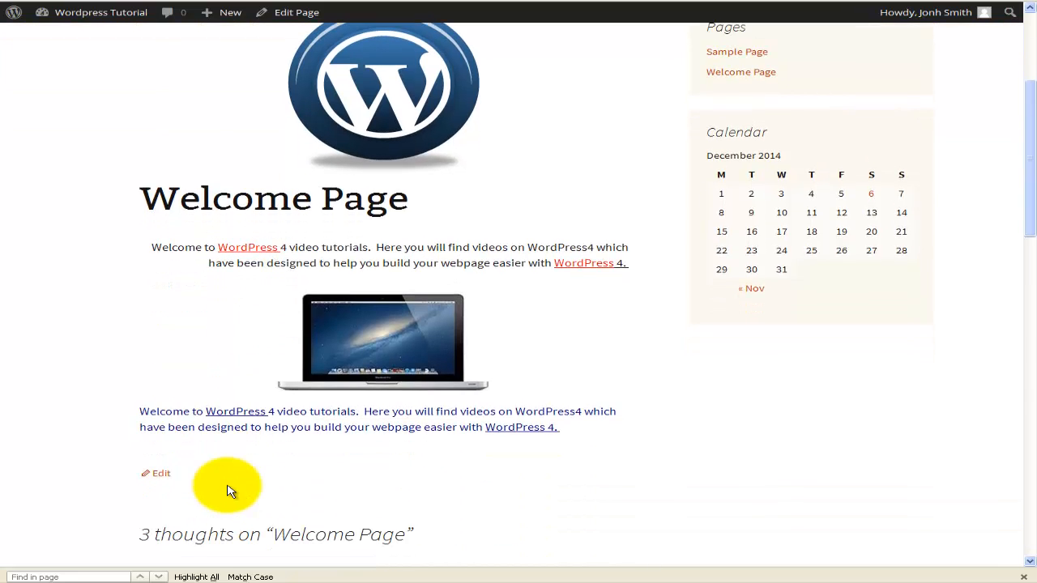
scroll(229, 490, up, 3)
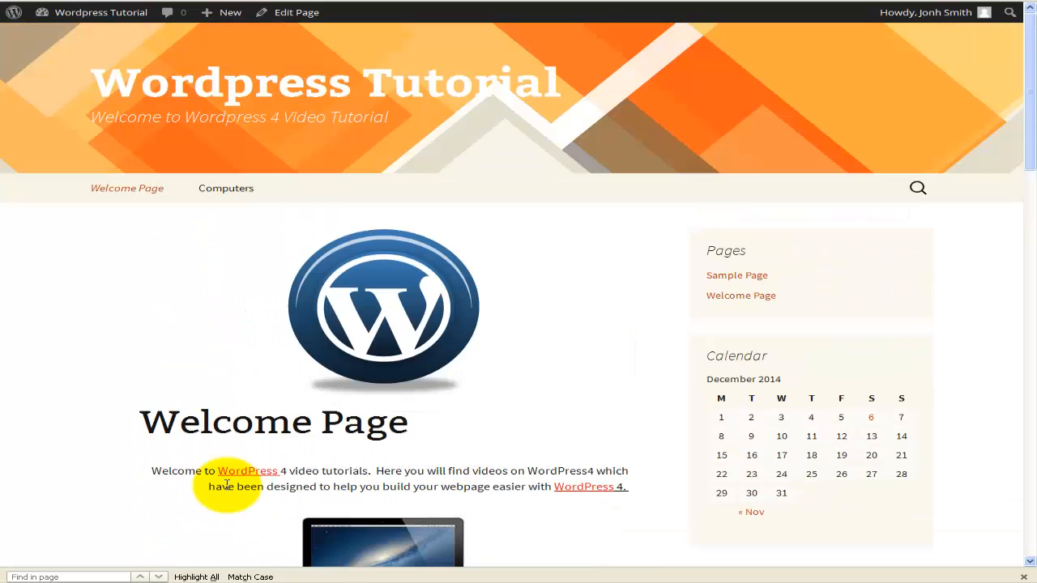